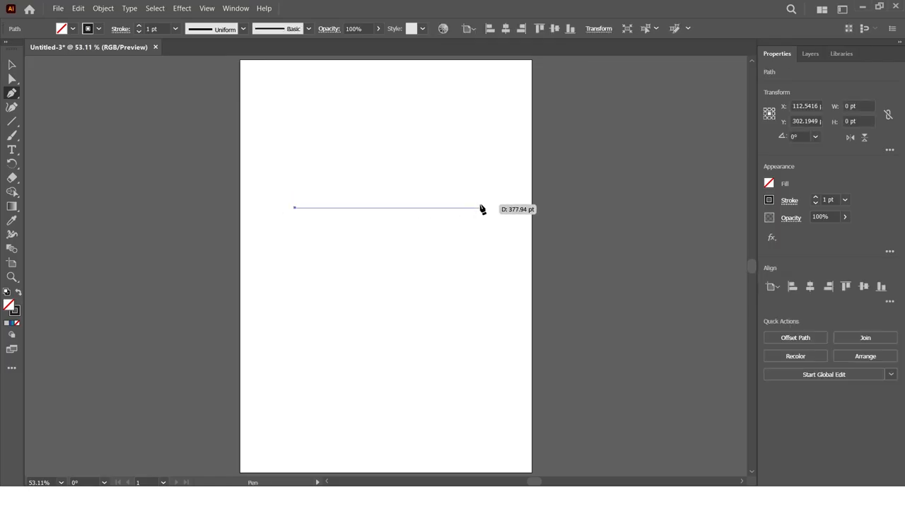
Step: Draw a horizontal line about 379 pt long and place two copies below it, about 25 pt apart
click(481, 208)
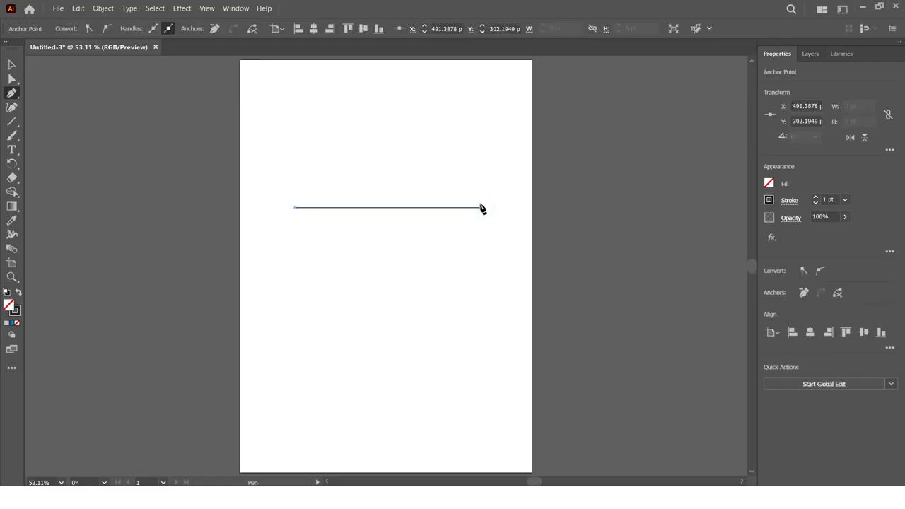
click(12, 65)
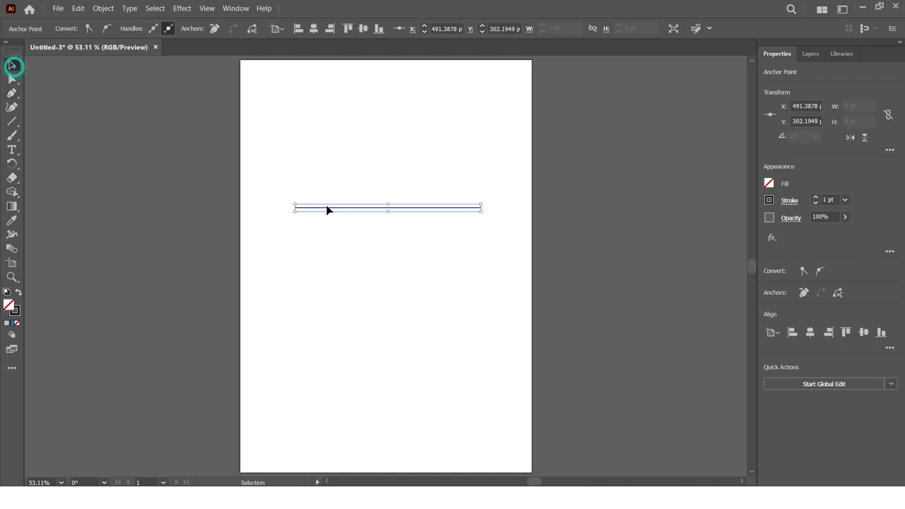
drag(376, 208, 378, 236)
click(366, 267)
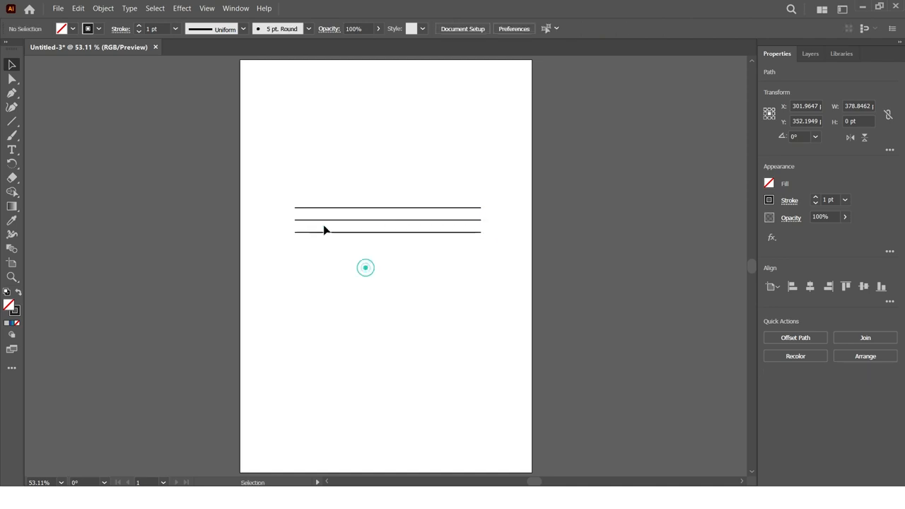
Step: Select all three horizontal lines and look over the distribute spacing options
drag(286, 170, 375, 244)
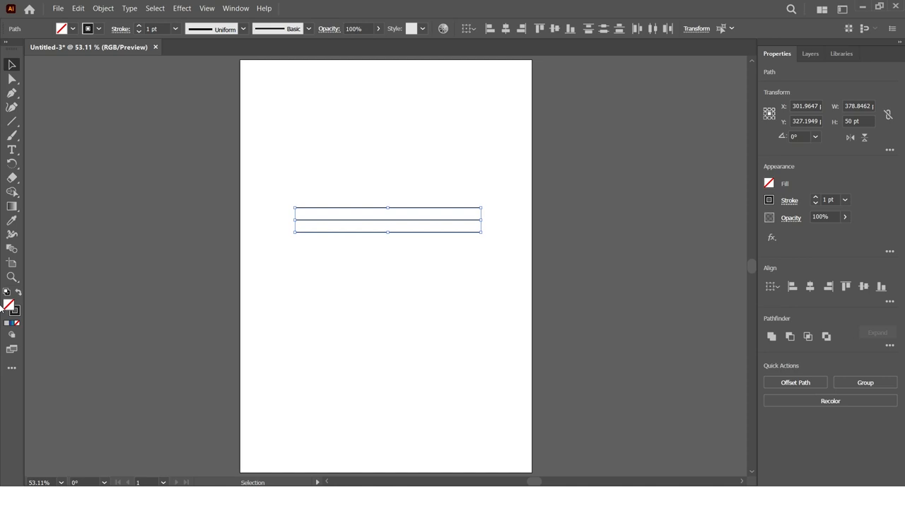
click(891, 301)
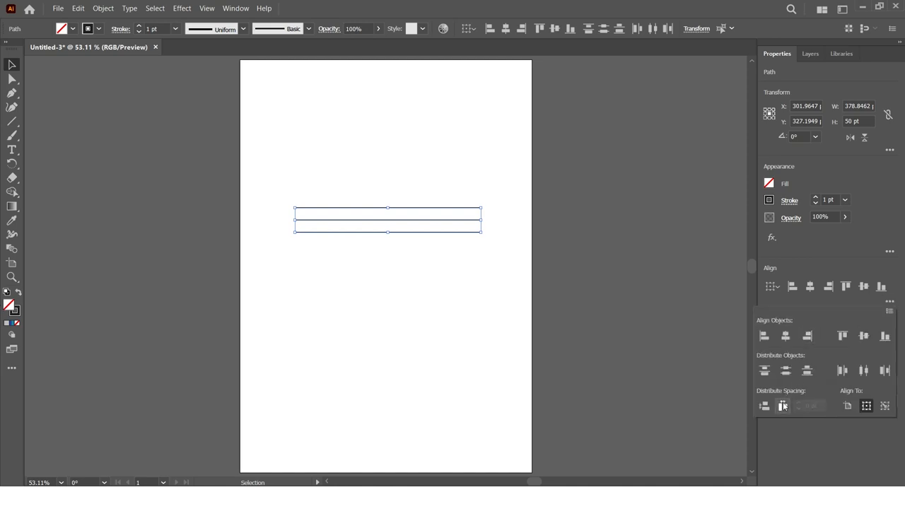
click(478, 300)
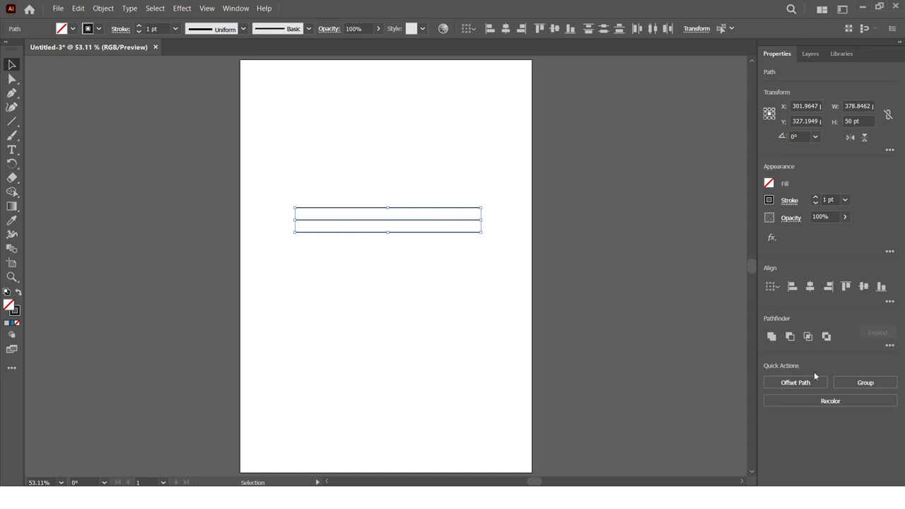
click(841, 385)
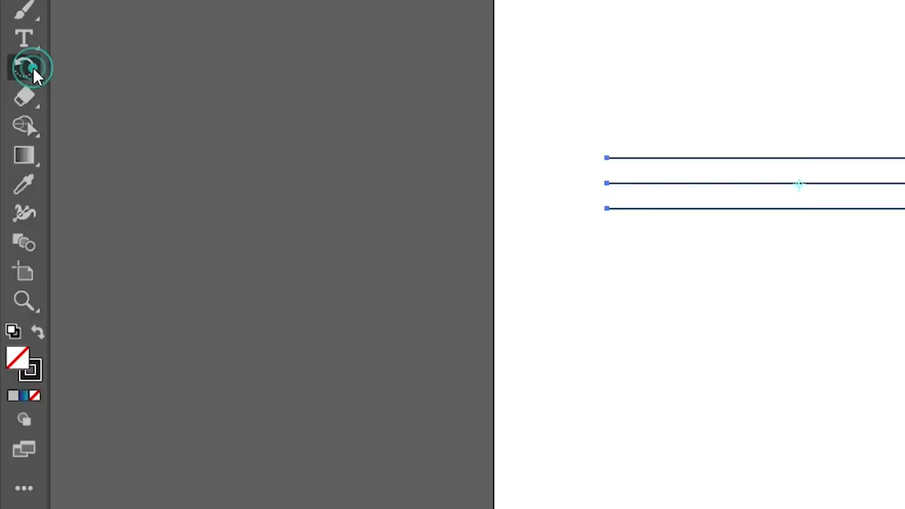
Step: Rotate a copy of the three lines by 72° around a point just below their centre, and repeat it three times to form a star
click(16, 163)
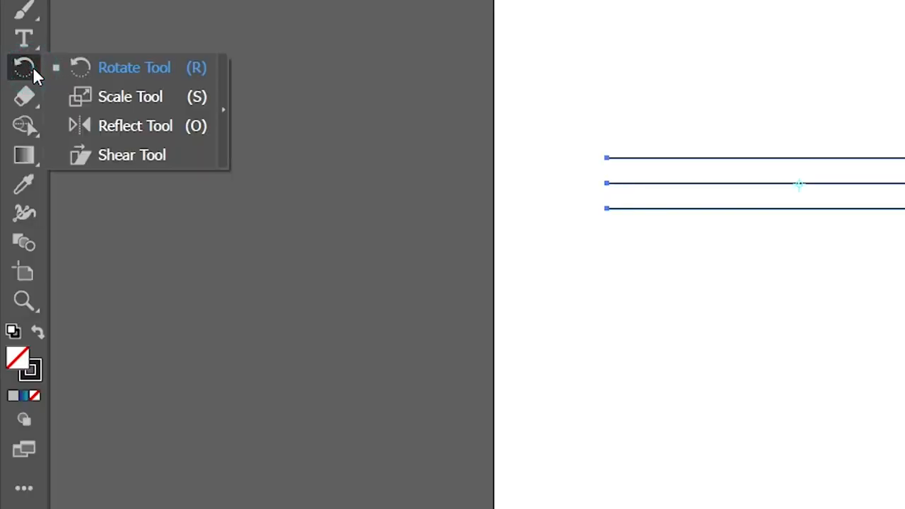
click(107, 67)
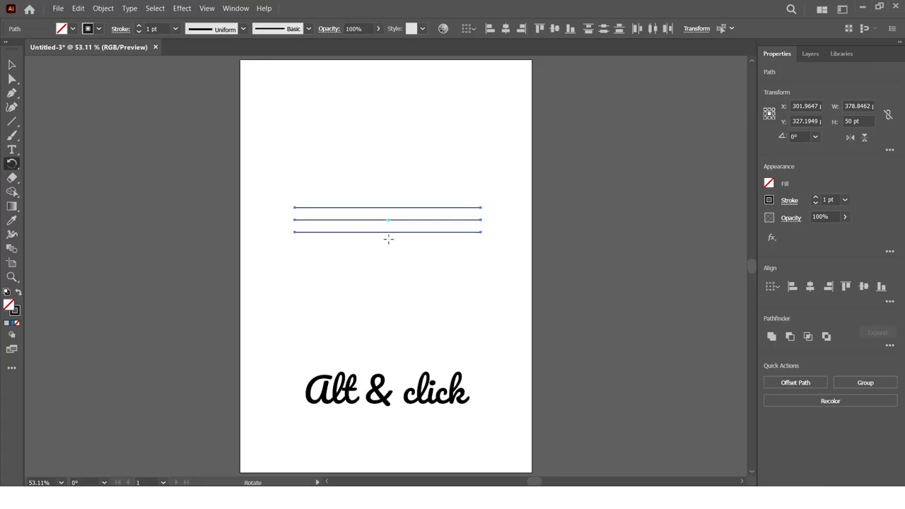
alt+click(388, 238)
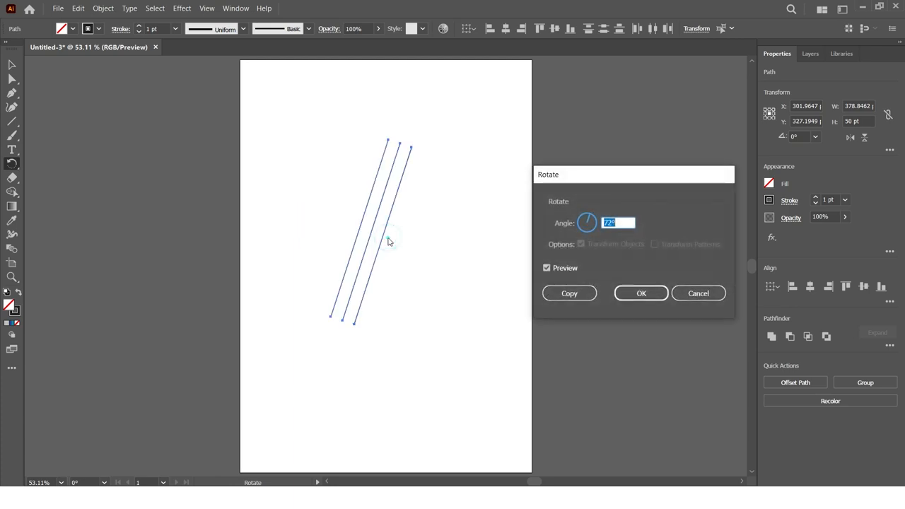
click(562, 293)
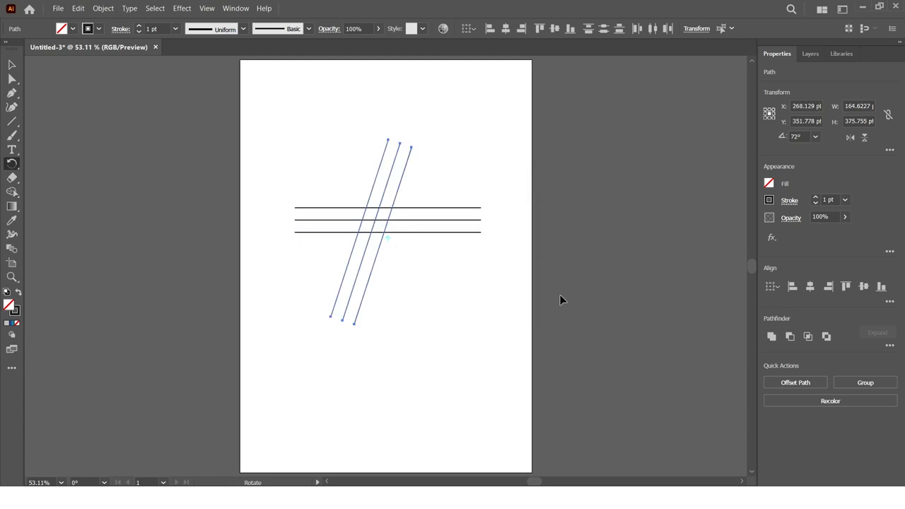
key(ctrl+d)
key(ctrl+d)
key(ctrl+d)
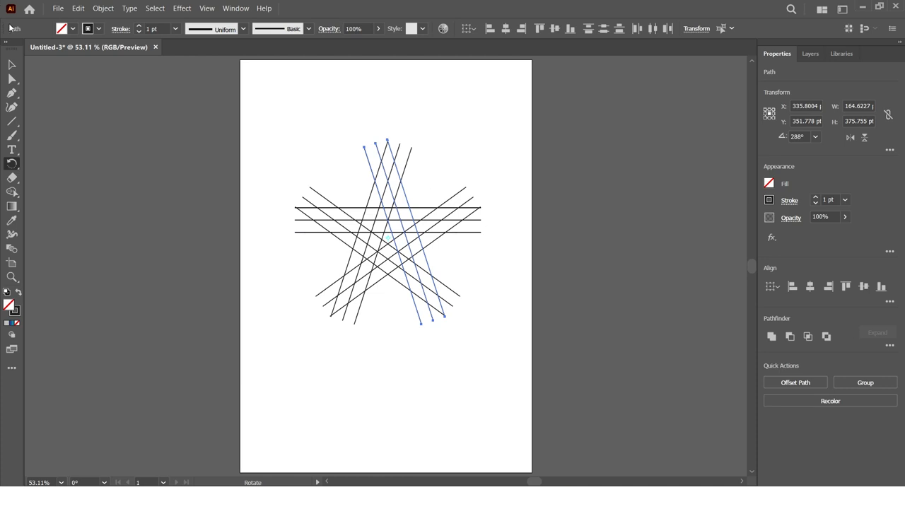
click(11, 64)
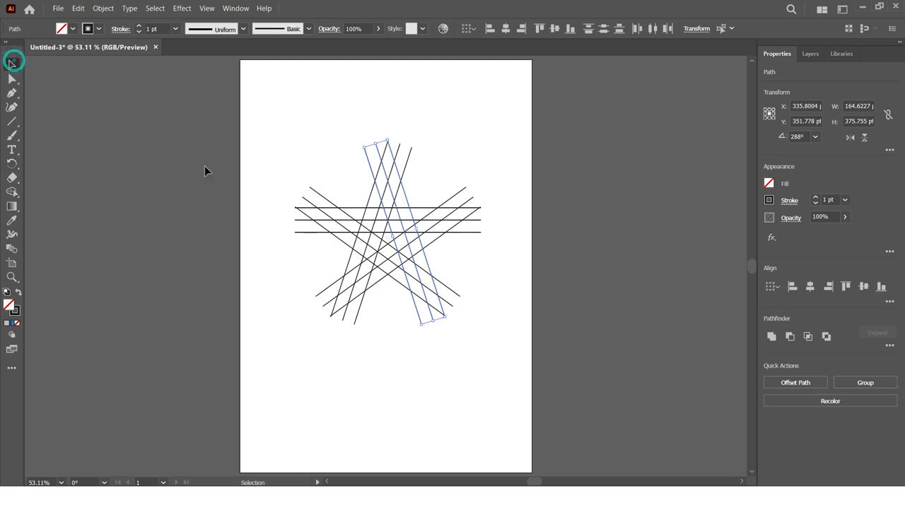
click(407, 376)
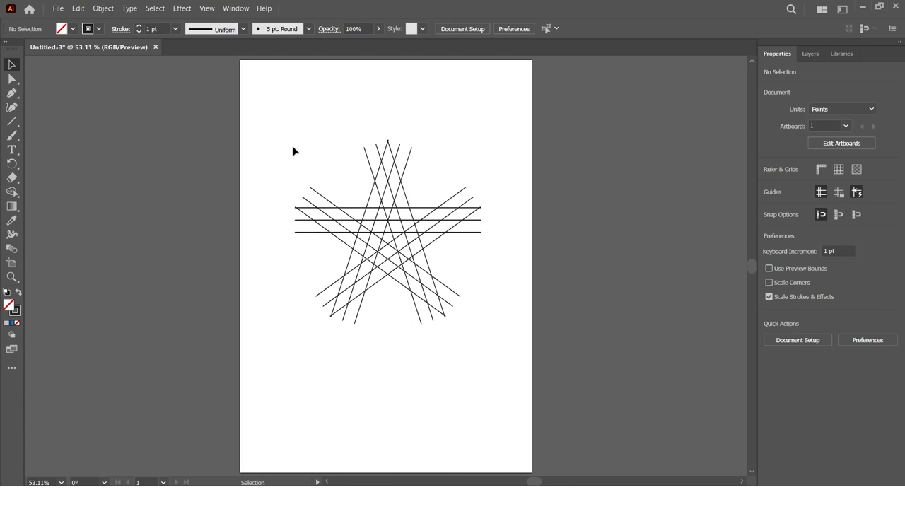
Step: Draw a short line segment across the star's left arm, joining the intersections on the middle and upper horizontal lines
key(z)
click(347, 255)
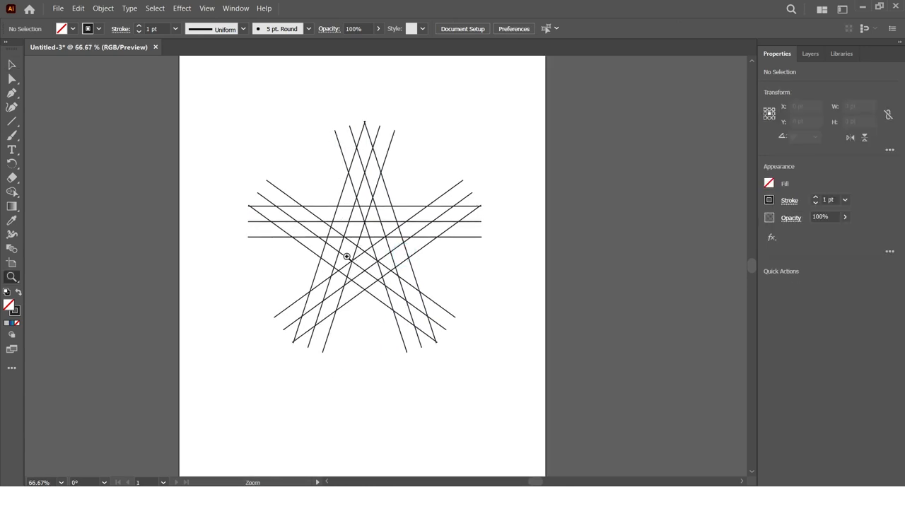
click(347, 257)
click(340, 244)
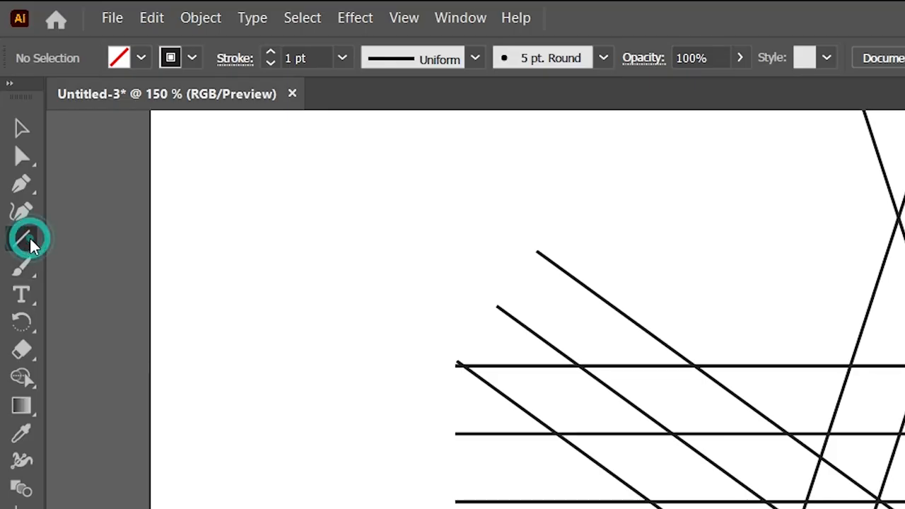
click(28, 240)
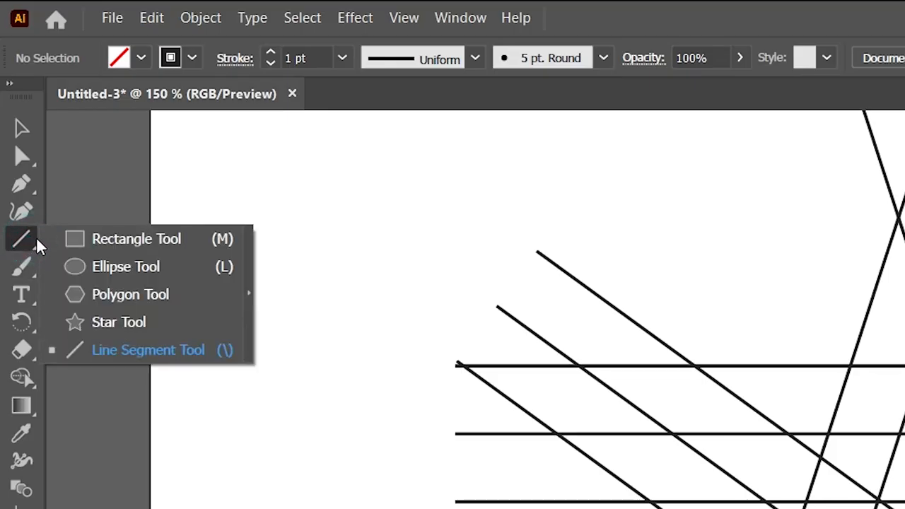
click(139, 350)
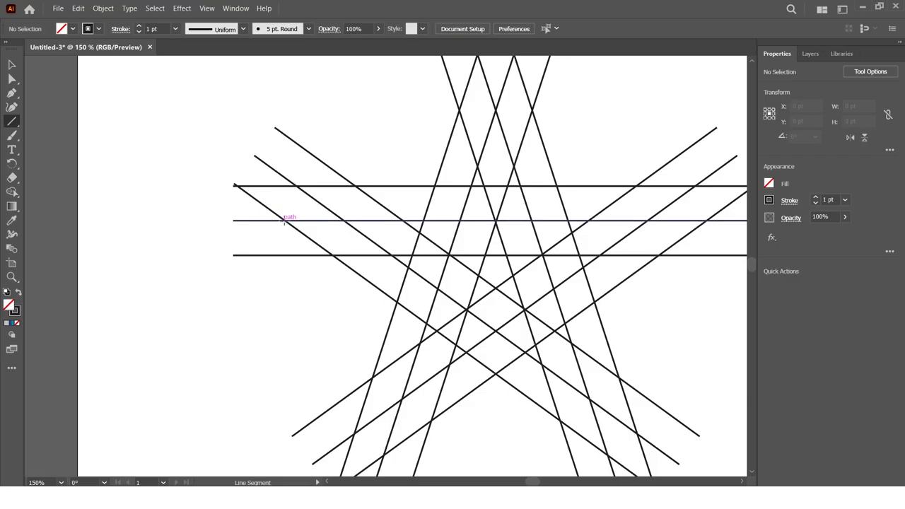
drag(284, 220, 298, 185)
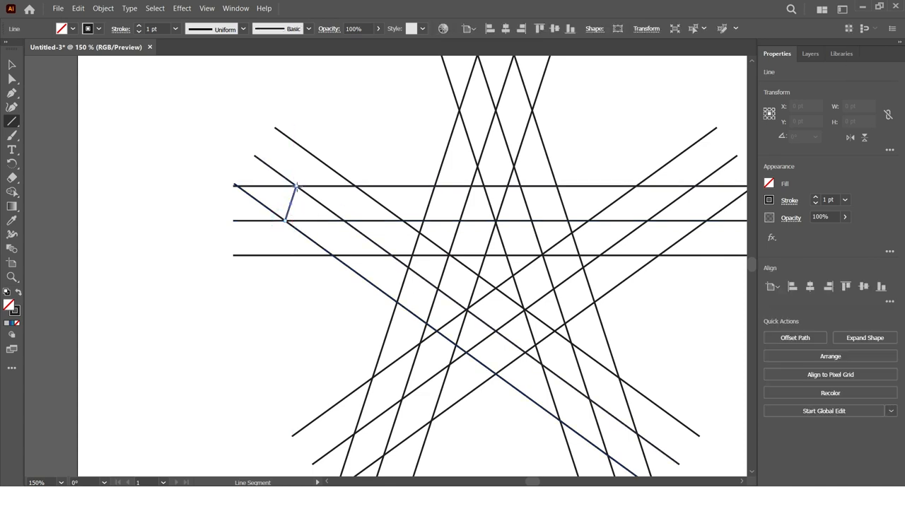
click(11, 65)
click(263, 352)
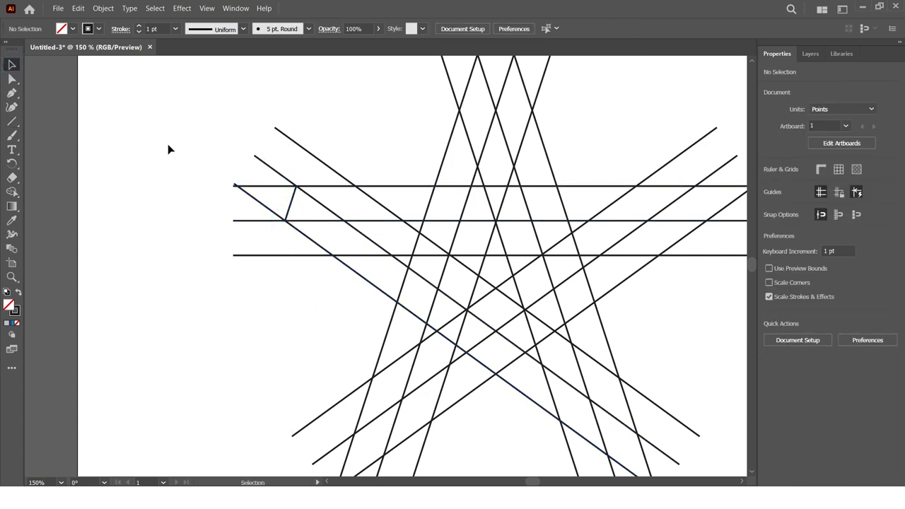
Step: Select all the lines, swap to a black fill without stroke, and merge the left arm's lower diagonal regions with Shape Builder
drag(150, 118, 699, 458)
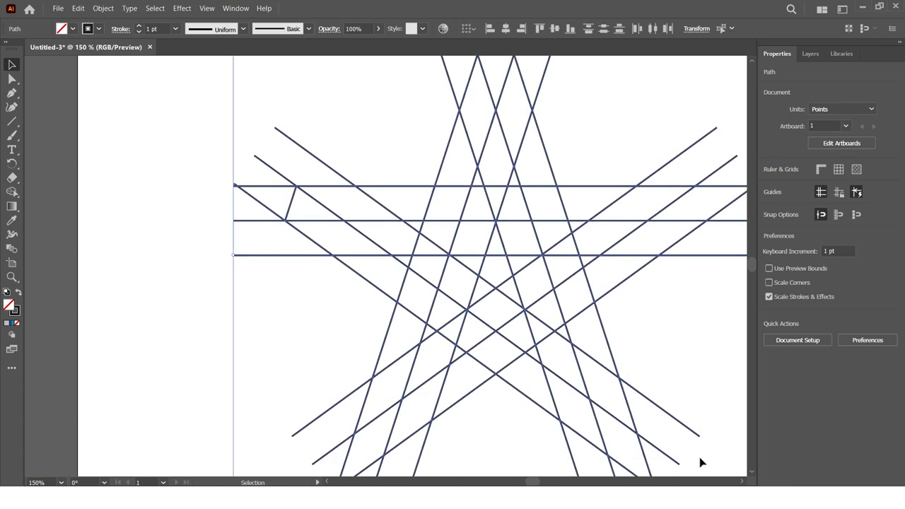
click(11, 192)
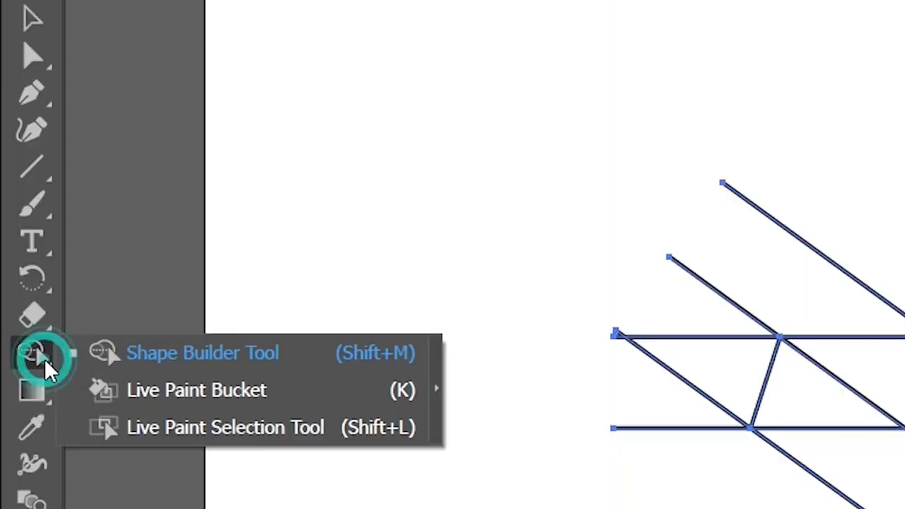
click(140, 366)
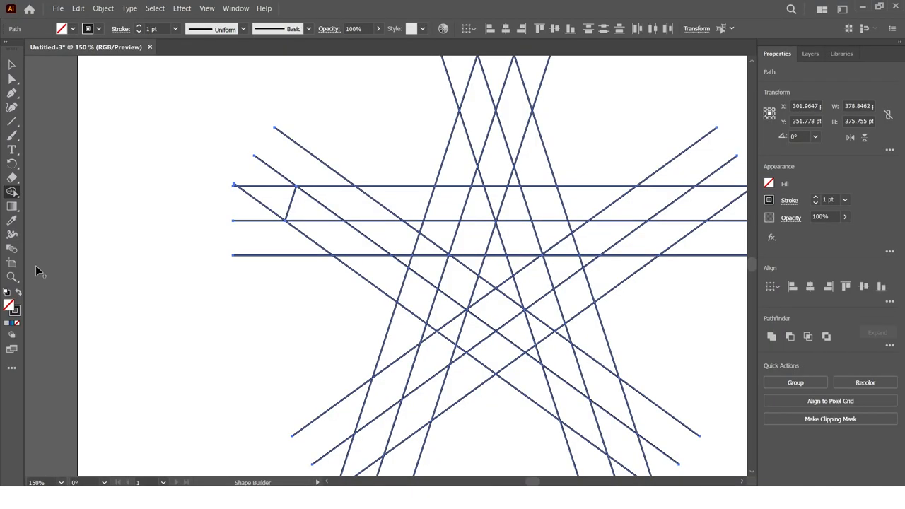
click(18, 293)
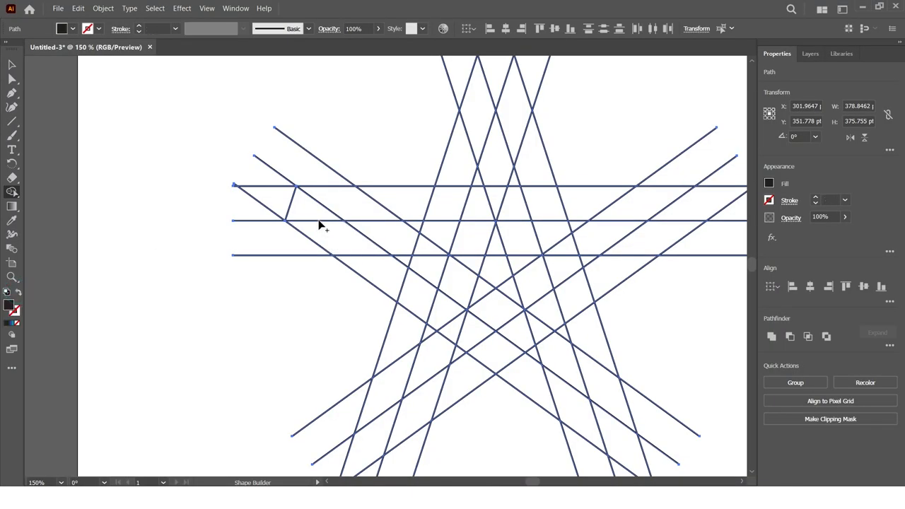
mouse_move(441, 312)
mouse_down()
mouse_move(387, 280)
mouse_move(354, 241)
mouse_up()
drag(314, 209, 318, 208)
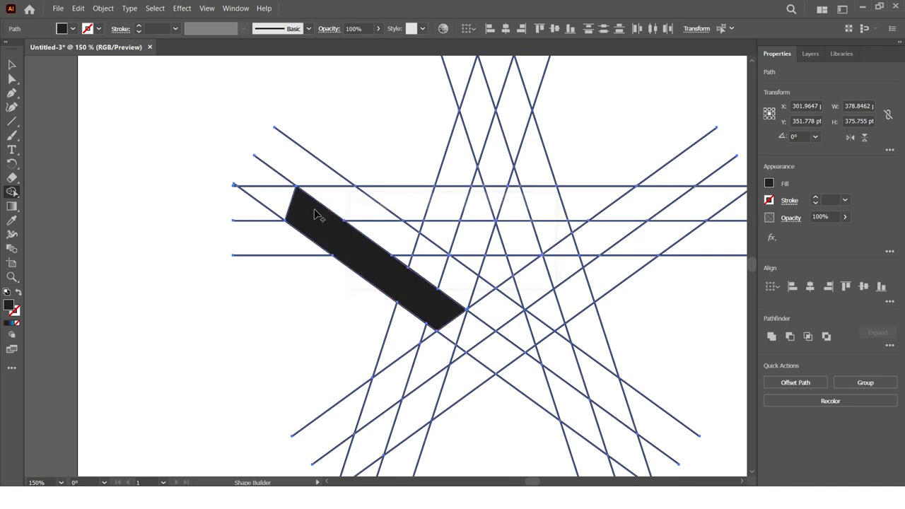
Step: Set the fill to medium gray and merge the regions above the black bar into one angled V-shaped piece
click(73, 29)
click(49, 84)
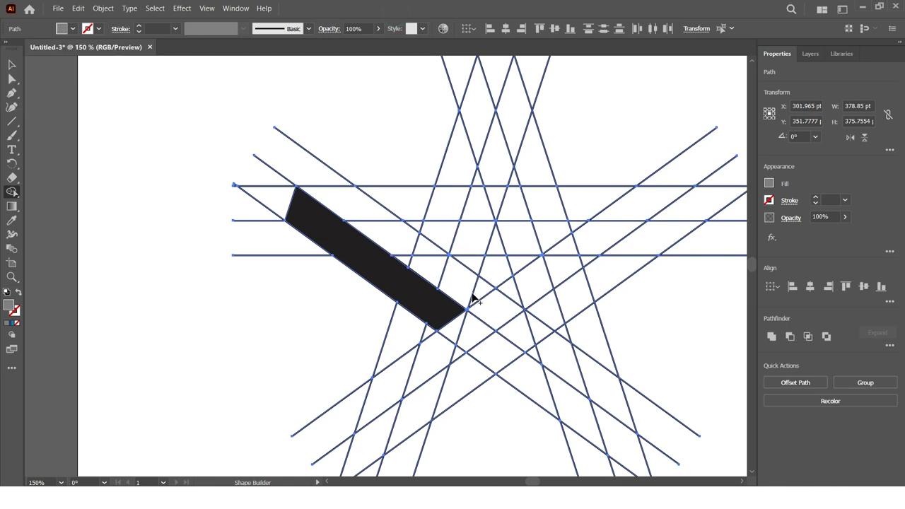
mouse_move(462, 291)
mouse_down()
mouse_move(346, 200)
mouse_move(408, 202)
mouse_up()
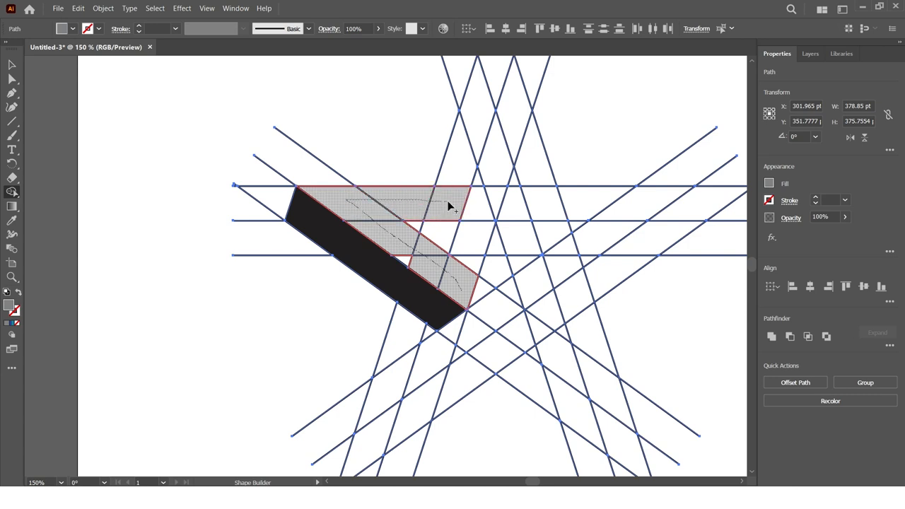
drag(449, 201, 447, 201)
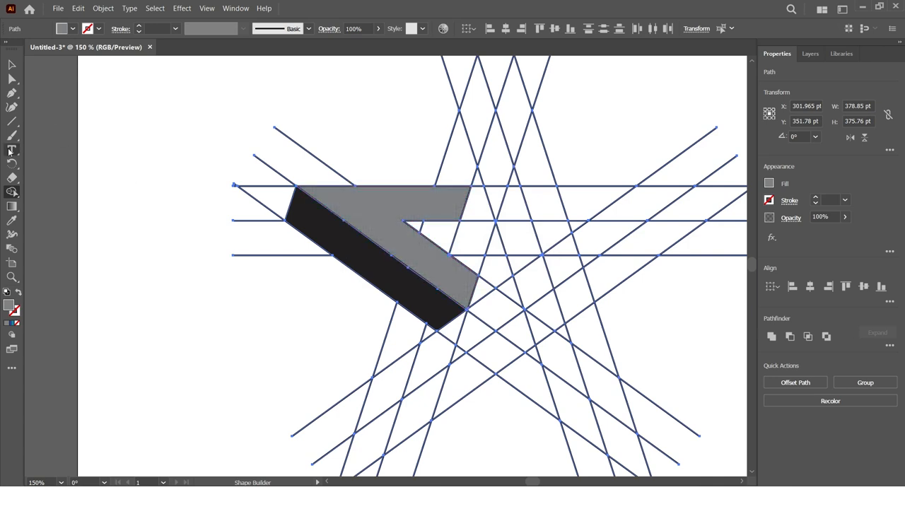
Step: Set the fill to light gray, build the small triangle inside the V-shaped piece, and deselect everything
click(71, 29)
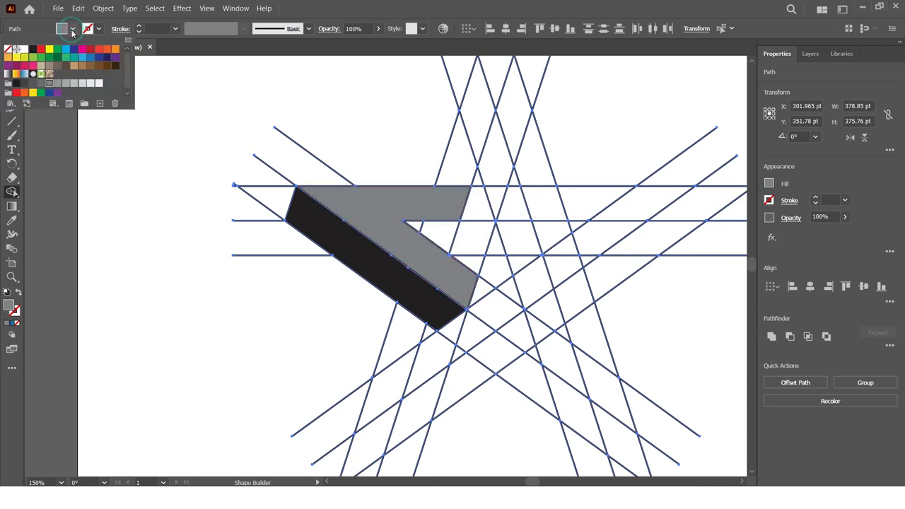
click(74, 85)
click(323, 6)
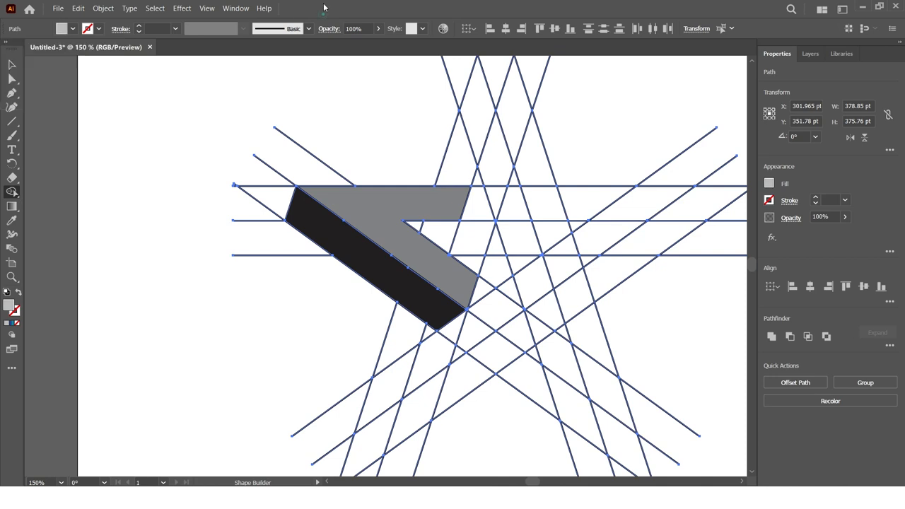
click(433, 231)
click(12, 65)
click(198, 324)
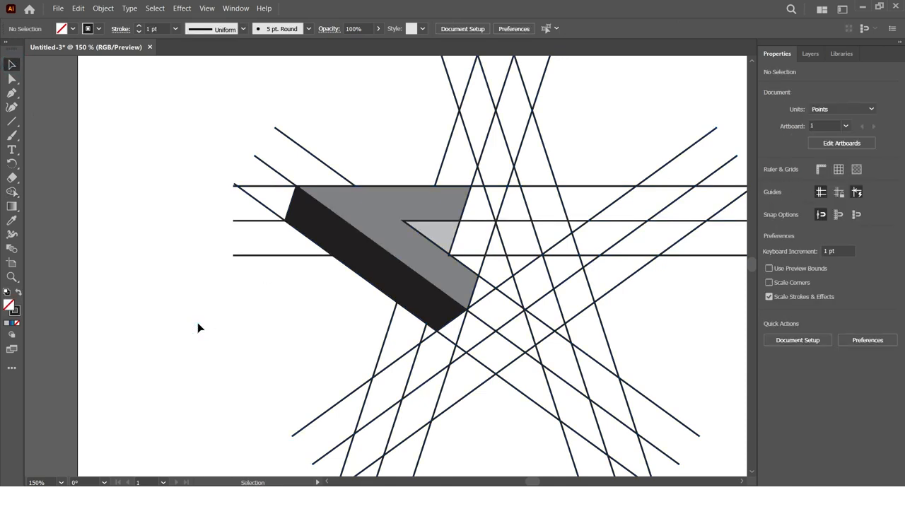
Step: Delete all the leftover guide lines around the three filled pieces of the star arm
key(ctrl+0)
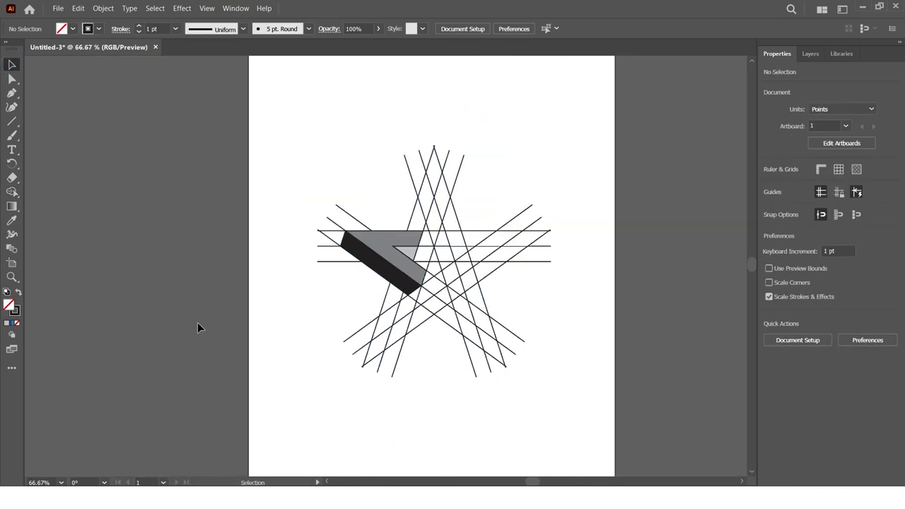
drag(557, 126, 437, 370)
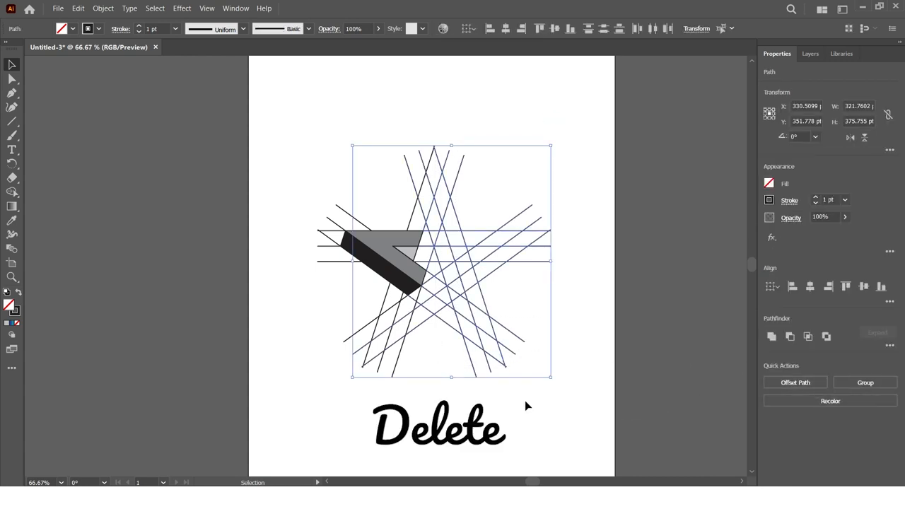
key(Delete)
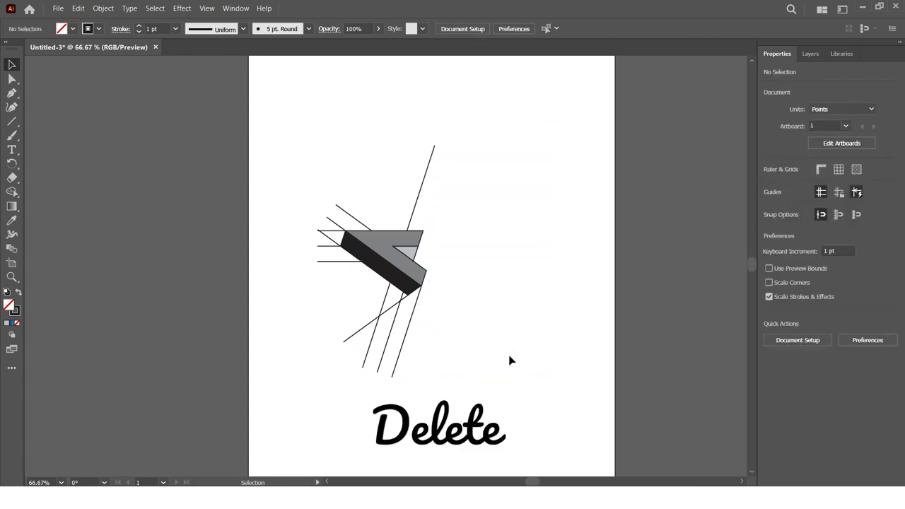
drag(420, 414, 338, 320)
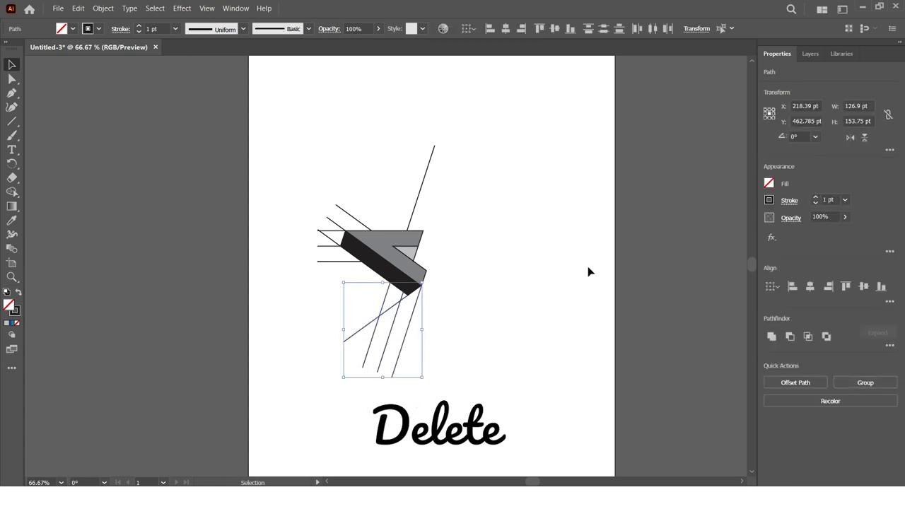
key(Delete)
drag(481, 108, 318, 212)
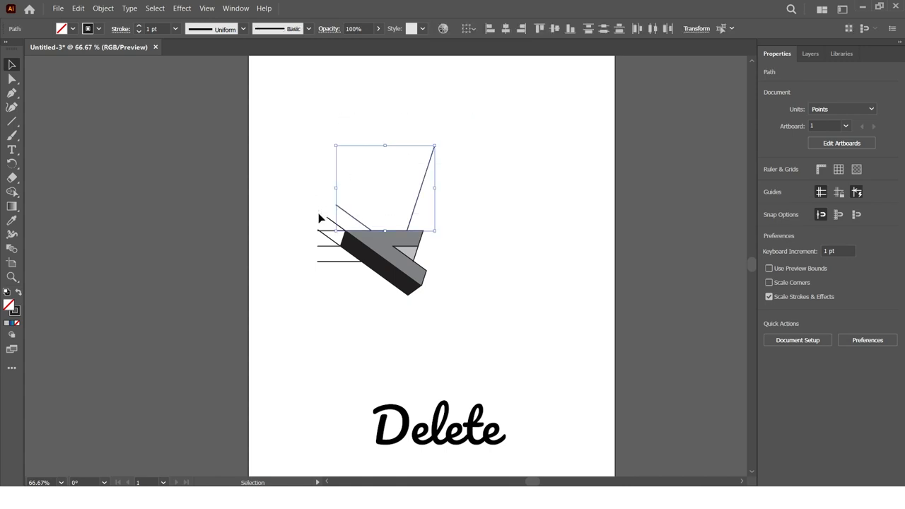
key(Delete)
drag(282, 162, 332, 336)
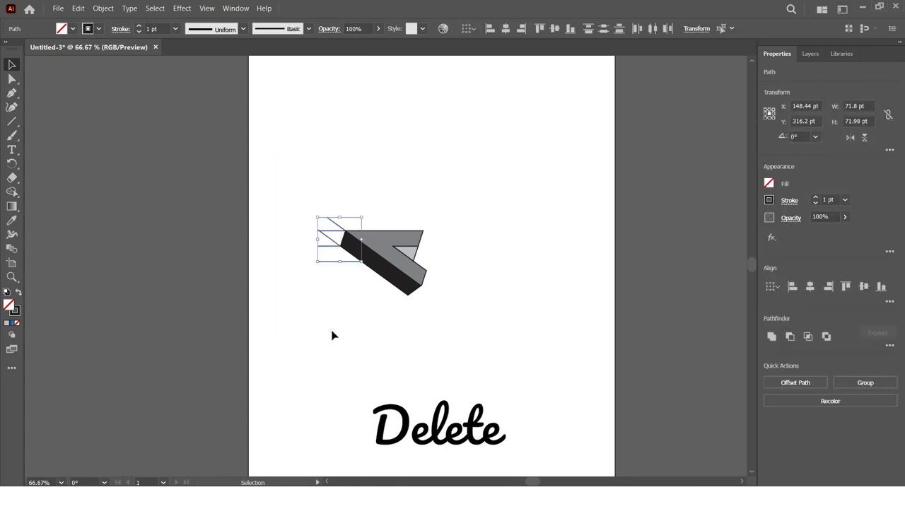
key(Delete)
Step: Remove the stroke from all three pieces of the arm and deselect them
mouse_move(305, 180)
mouse_down()
mouse_move(430, 252)
mouse_move(524, 332)
mouse_up()
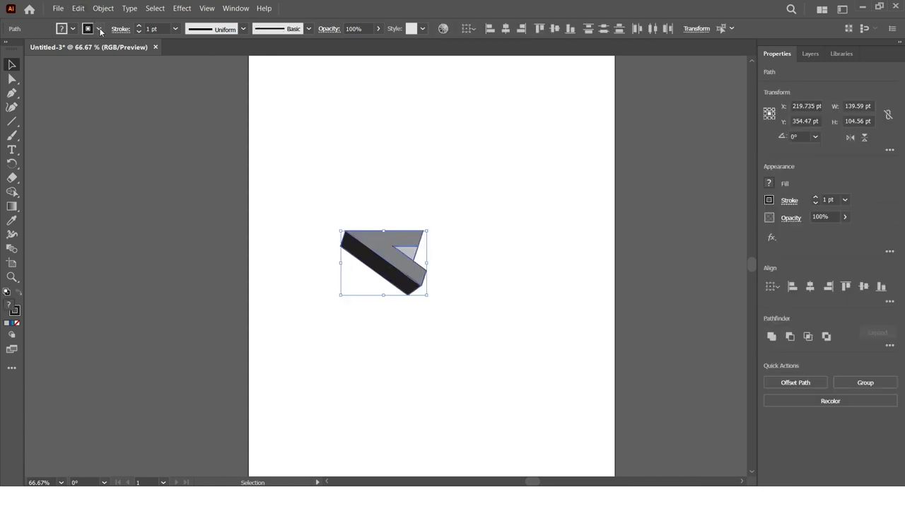
click(99, 29)
click(8, 49)
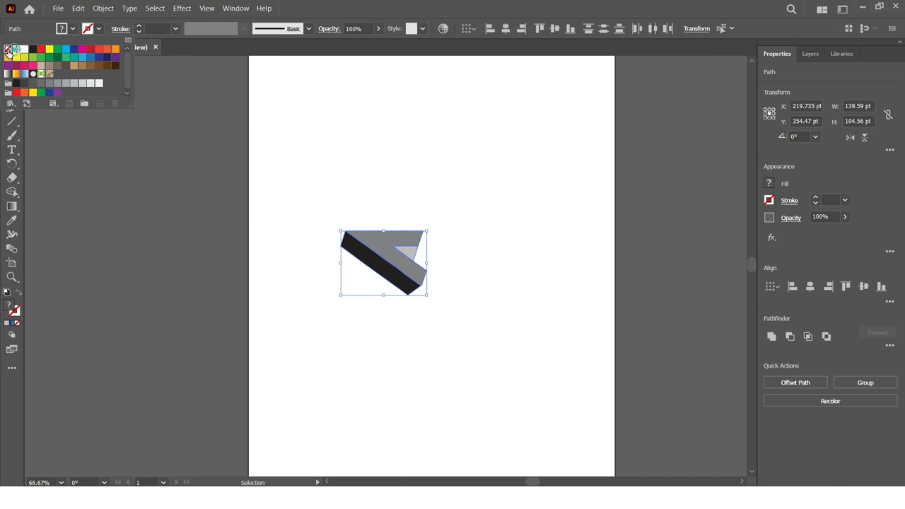
click(309, 188)
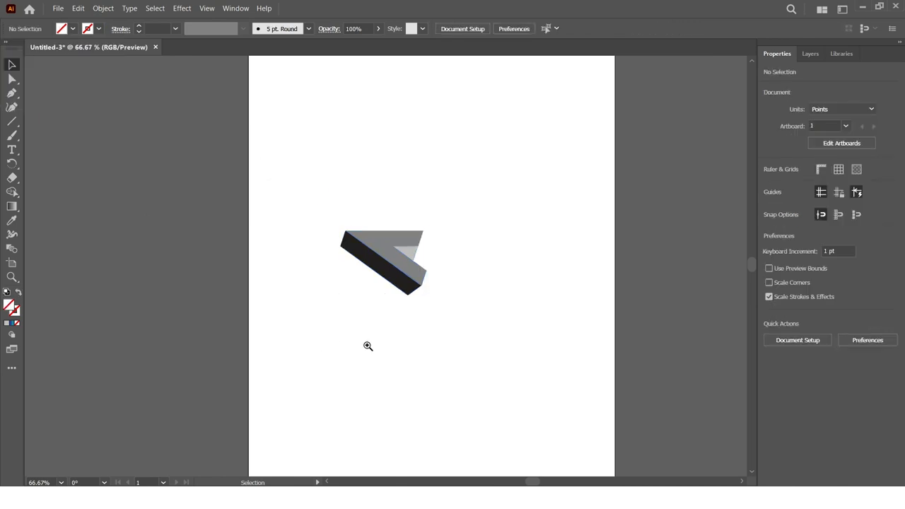
Step: Examine the edges of the strokeless arm pieces up close, particularly around the small triangle and the lower corner
key(z)
click(398, 257)
click(384, 287)
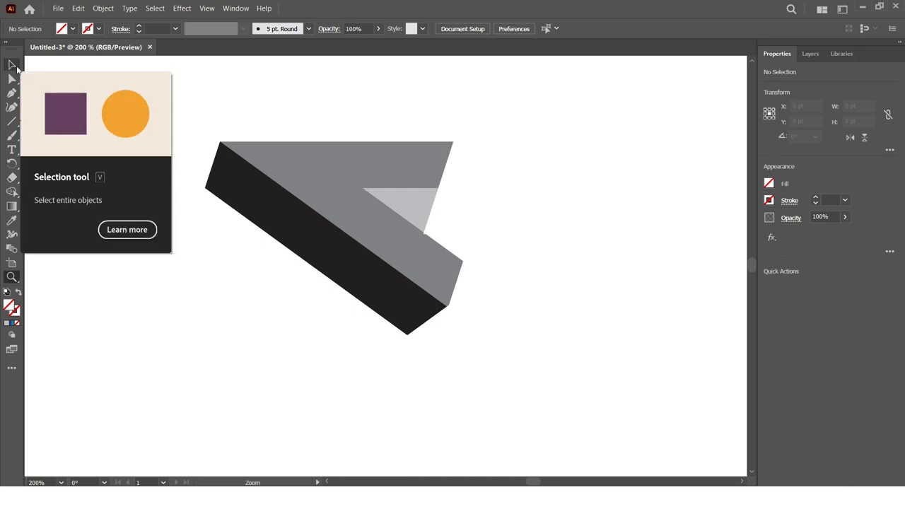
click(429, 228)
click(345, 294)
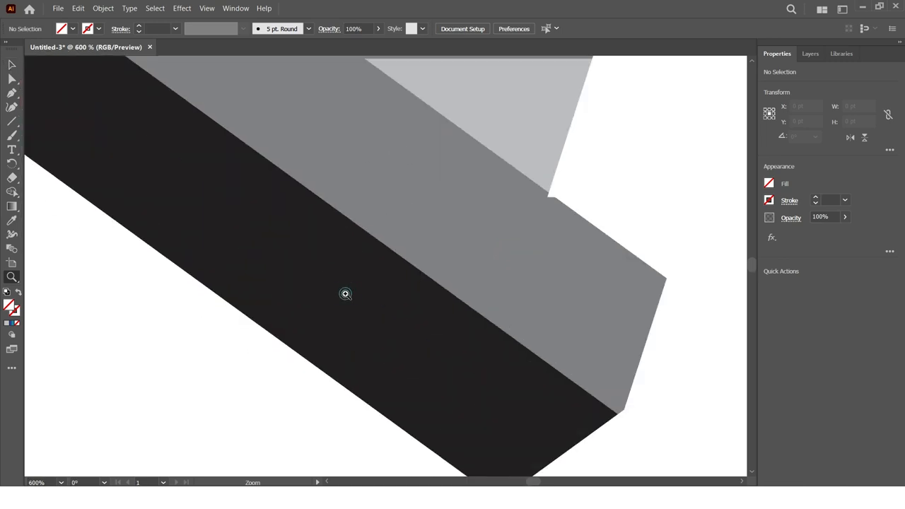
key(ctrl+minus)
key(ctrl+minus)
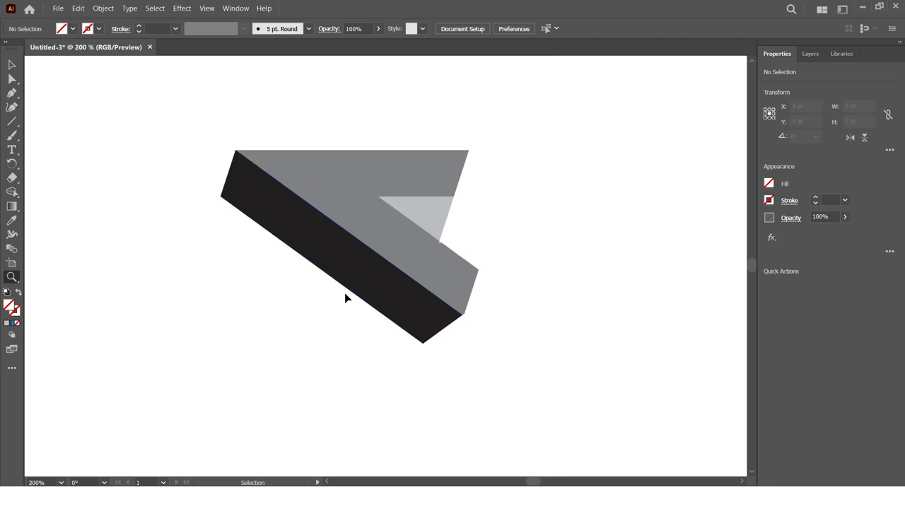
click(11, 64)
click(275, 305)
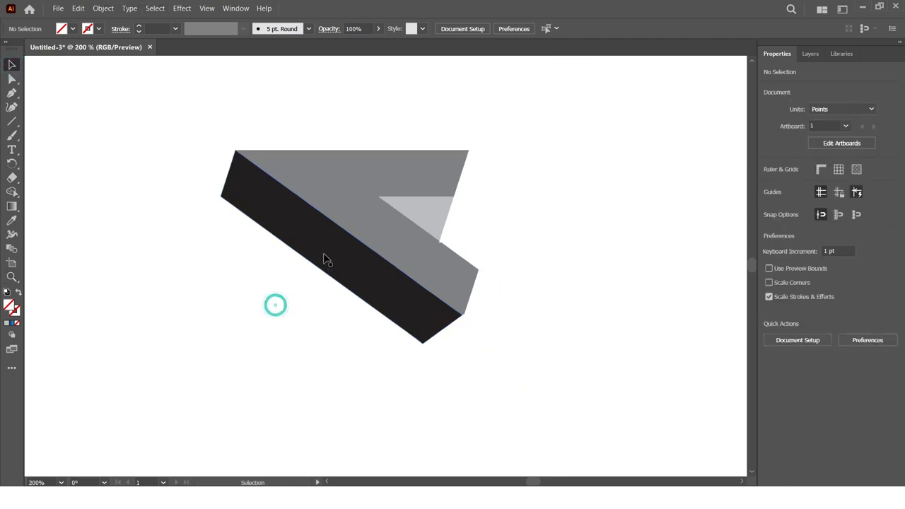
Step: Apply a linear gradient to the black bar and delete the dark blue color stop at its far right end
click(323, 250)
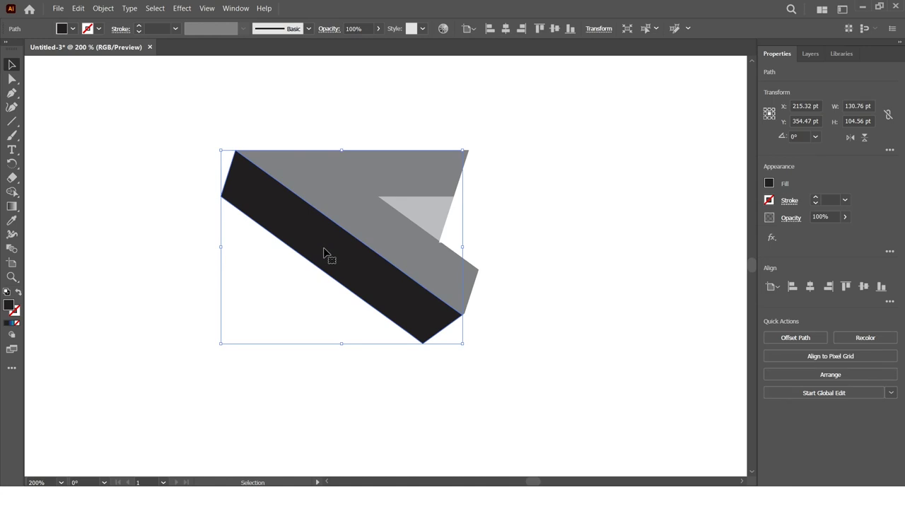
click(12, 206)
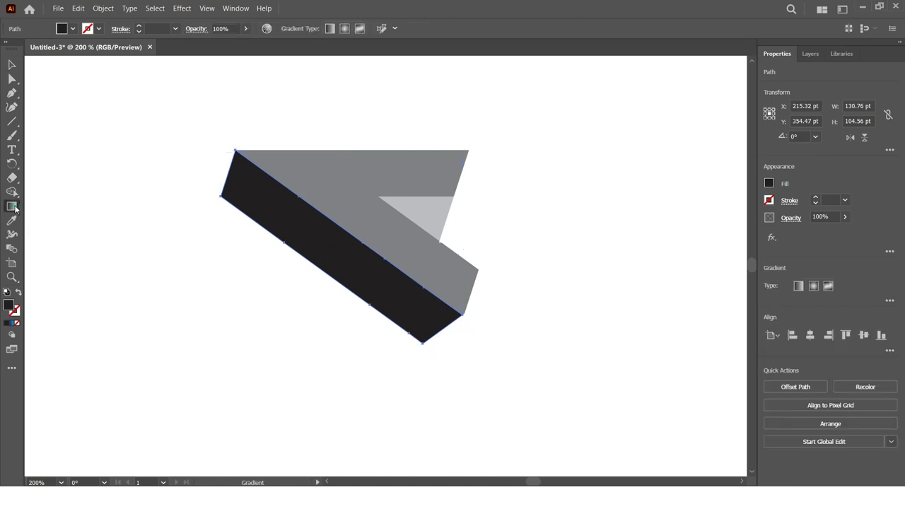
click(797, 287)
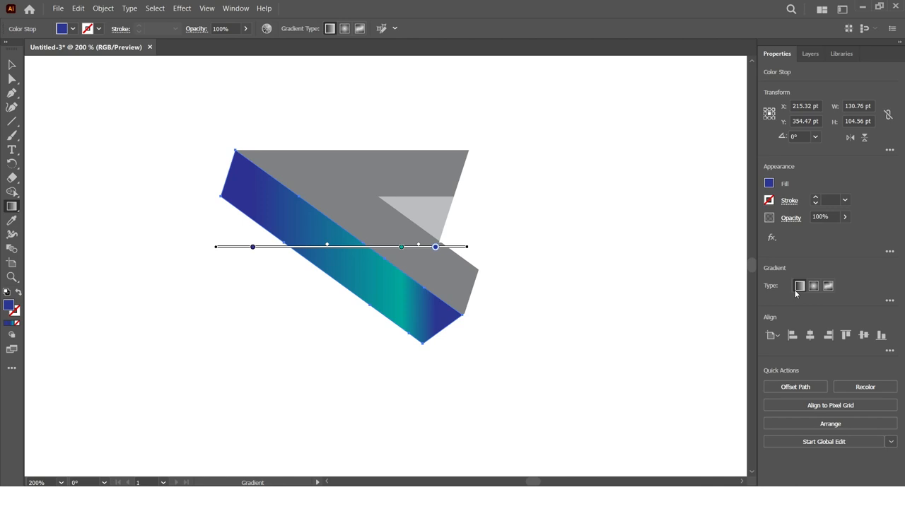
click(890, 300)
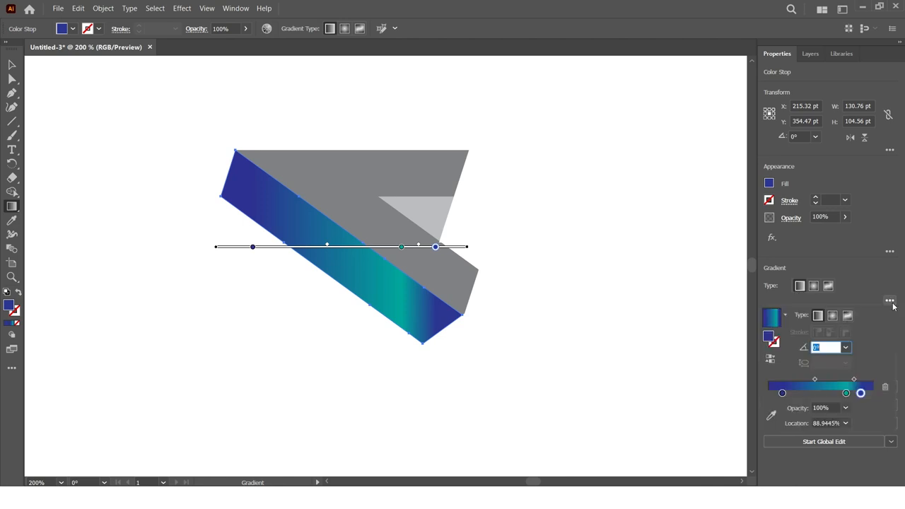
click(886, 389)
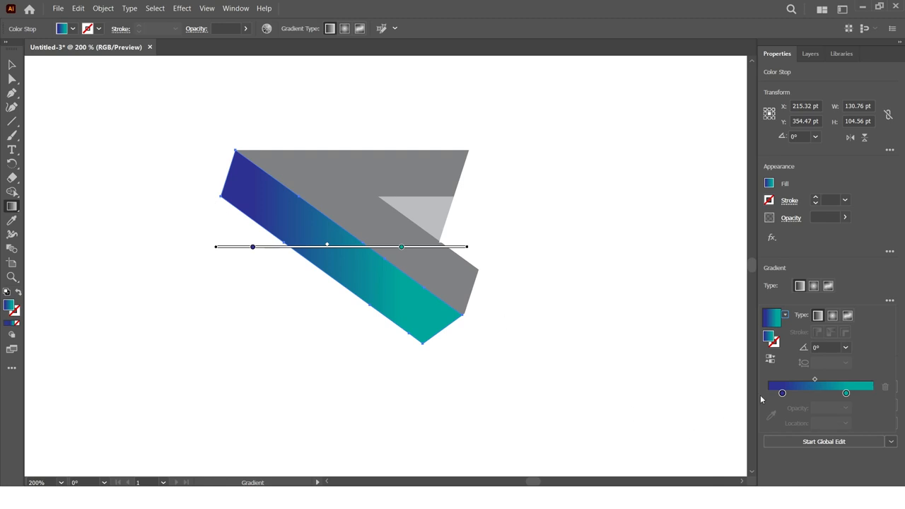
Step: Change the bar gradient's remaining dark blue color stop to the lightest gray swatch
click(782, 394)
double_click(783, 394)
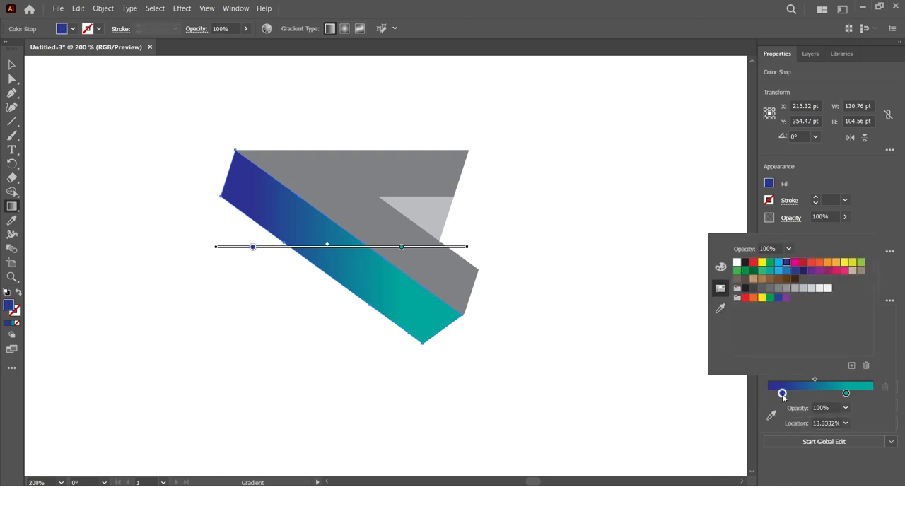
click(812, 288)
click(819, 288)
click(827, 289)
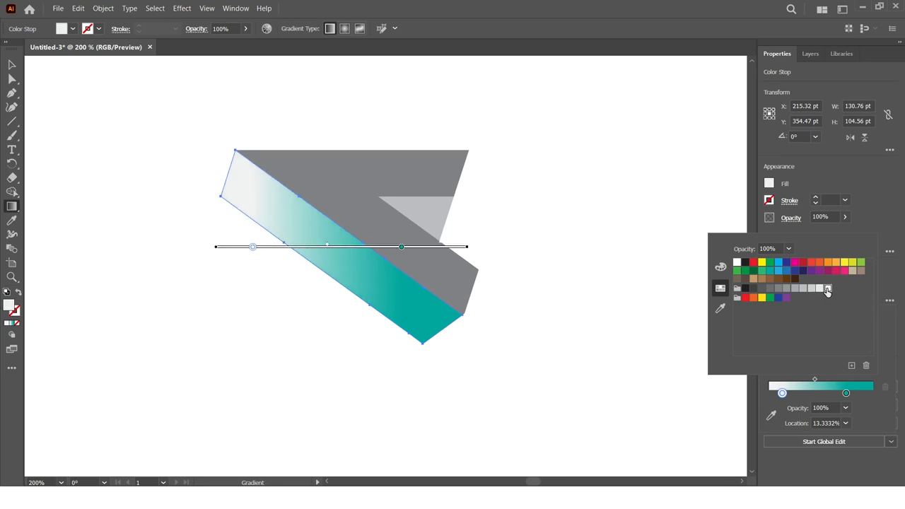
click(226, 178)
click(227, 168)
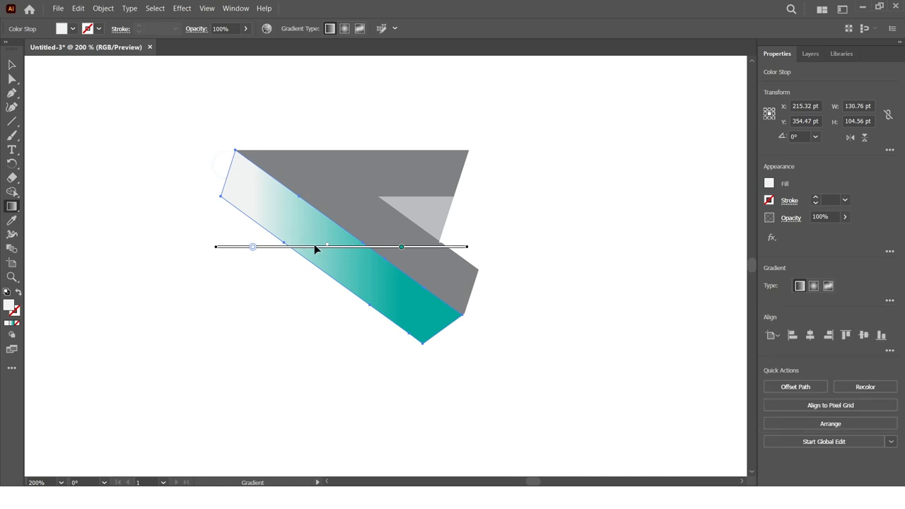
Step: Angle the gradient along the bar's length and position its light stop near the upper-left end
drag(252, 247, 287, 249)
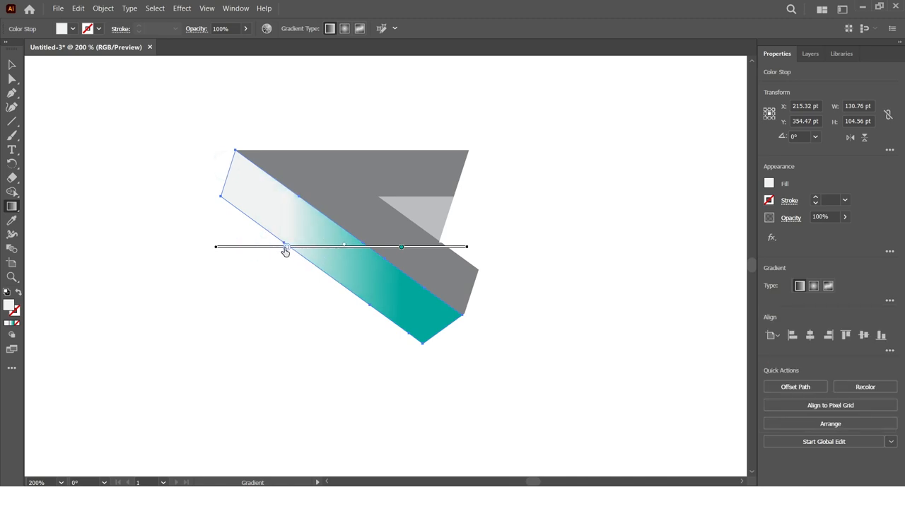
drag(230, 182, 473, 346)
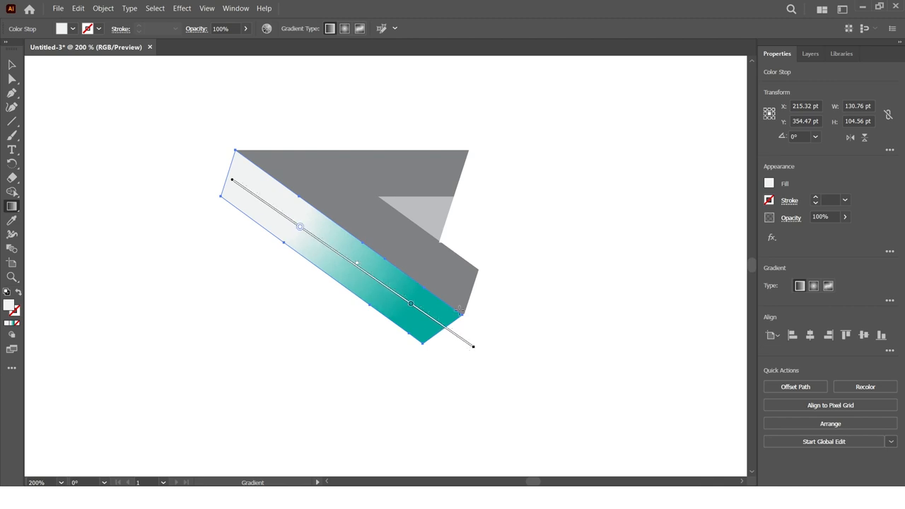
drag(300, 231, 235, 215)
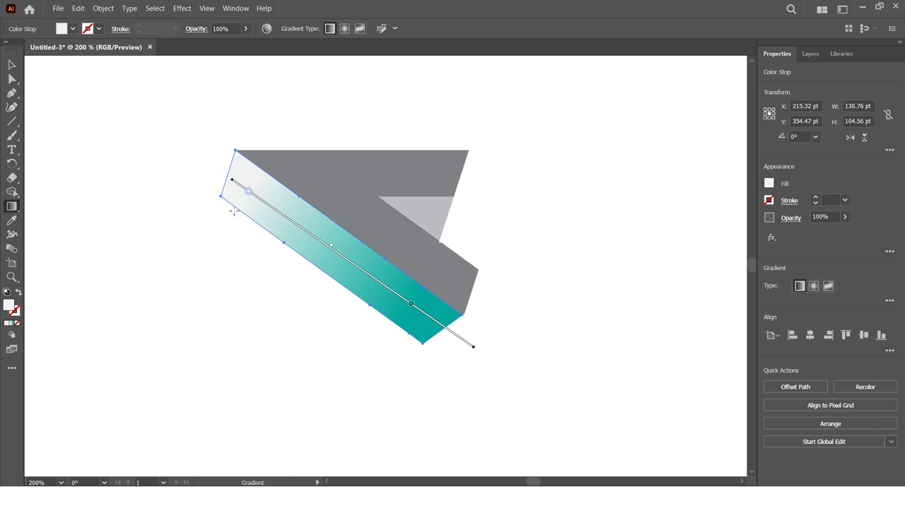
Step: Recolor the bar gradient's light stop to black (C=0 M=0 Y=0 K=100), shift it slightly toward the teal stop, and deselect the bar
double_click(247, 194)
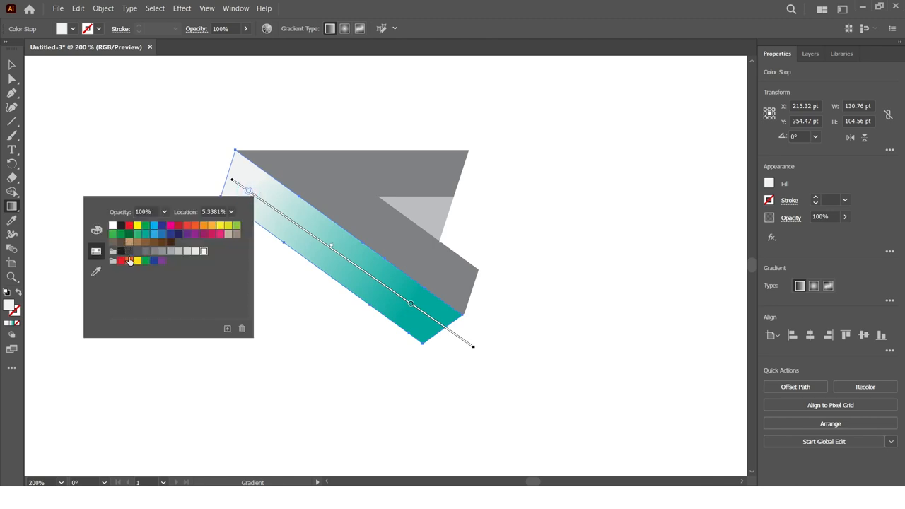
click(136, 253)
click(128, 253)
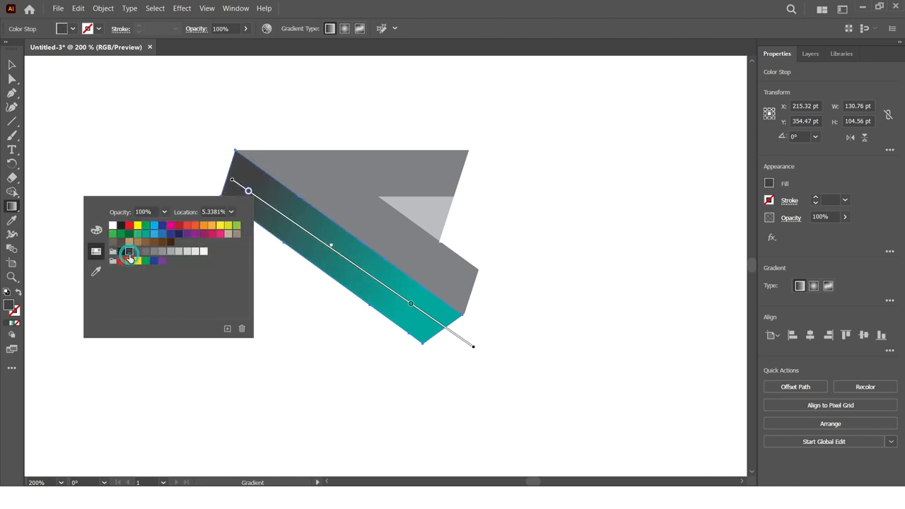
click(121, 251)
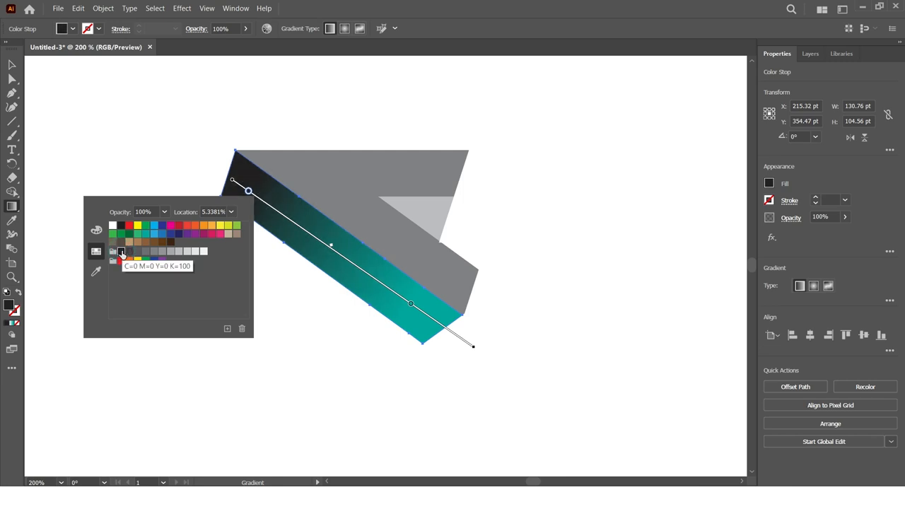
click(297, 140)
drag(250, 194, 275, 210)
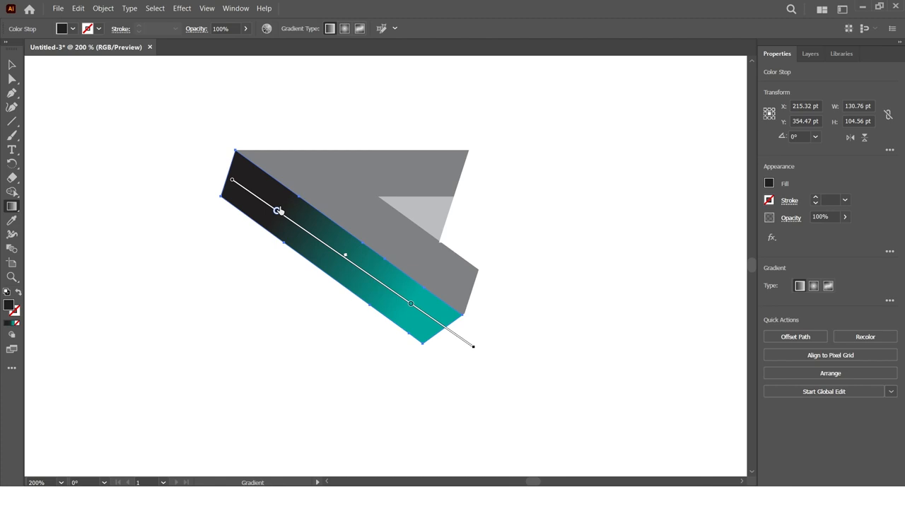
click(12, 65)
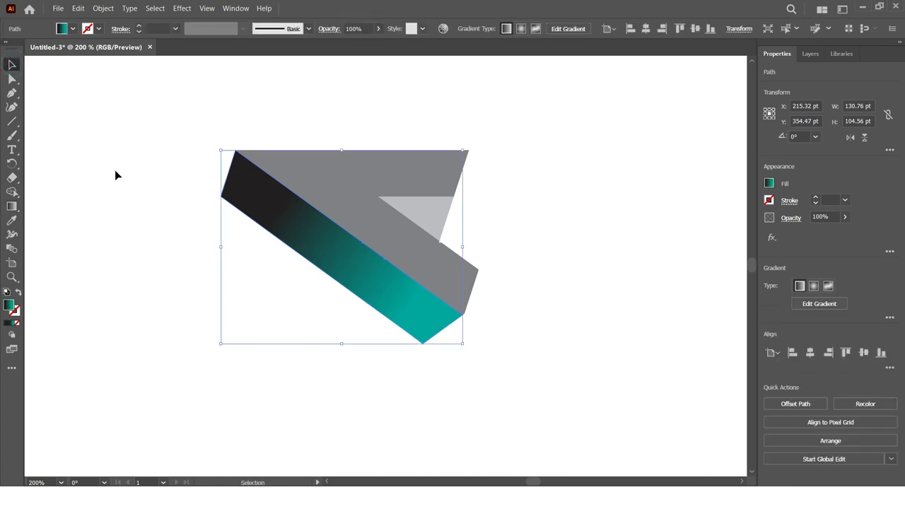
click(118, 205)
Step: Copy the bar's black-to-teal gradient onto the gray V-shaped piece with the Eyedropper
click(446, 261)
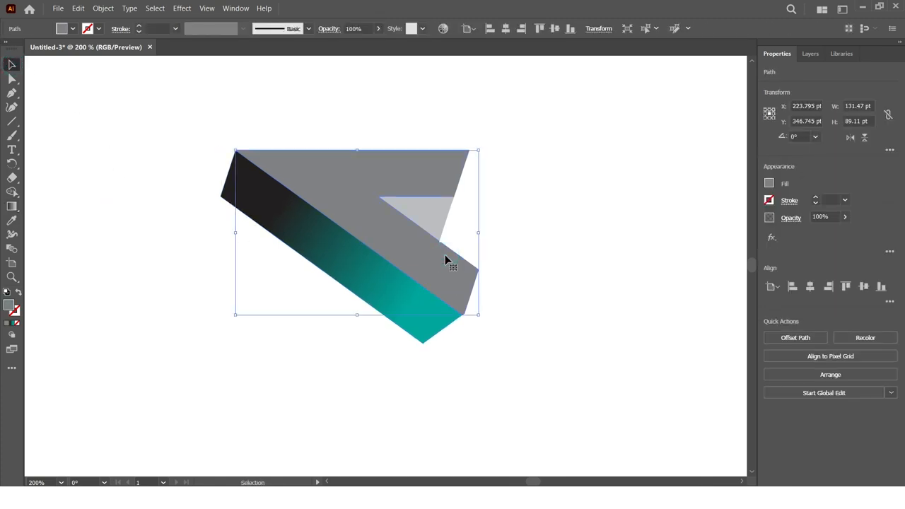
click(12, 221)
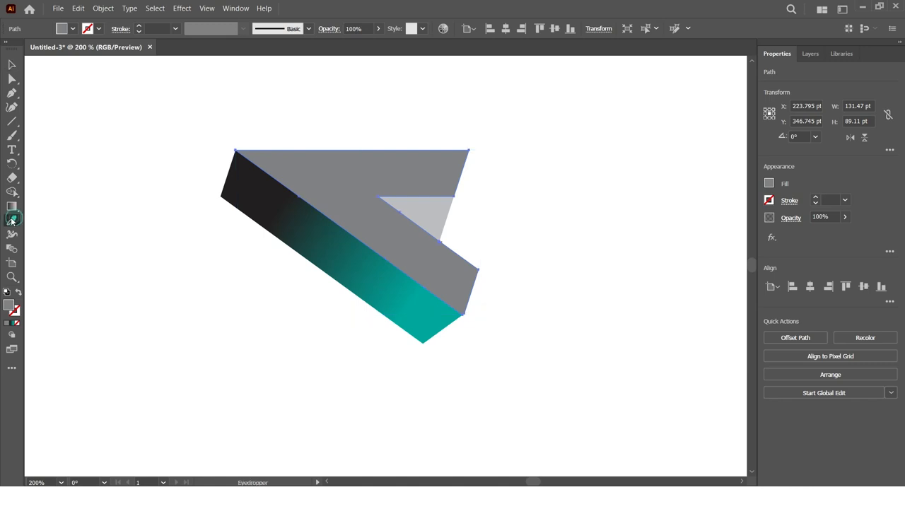
click(318, 237)
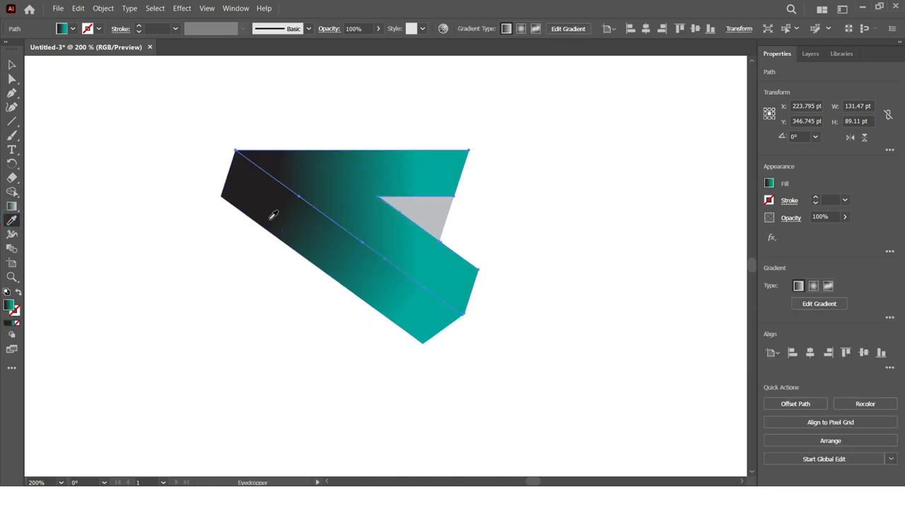
click(12, 64)
Step: Angle the V-shaped piece's gradient diagonally from its upper edge toward the lower right, pull the teal stop inward, and deselect
click(12, 206)
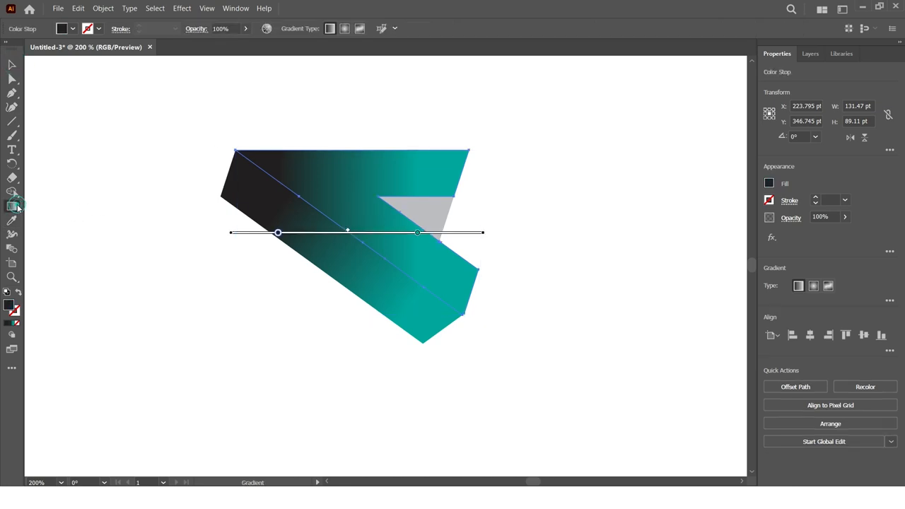
drag(262, 149, 481, 312)
drag(481, 311, 476, 303)
mouse_move(327, 138)
mouse_down()
mouse_move(289, 134)
mouse_move(503, 279)
mouse_move(484, 278)
mouse_up()
drag(442, 222, 414, 220)
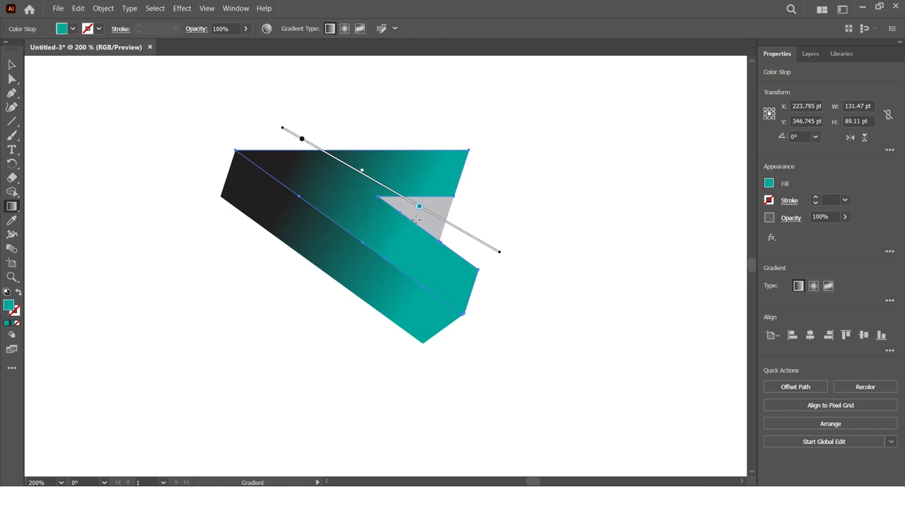
click(11, 64)
click(145, 206)
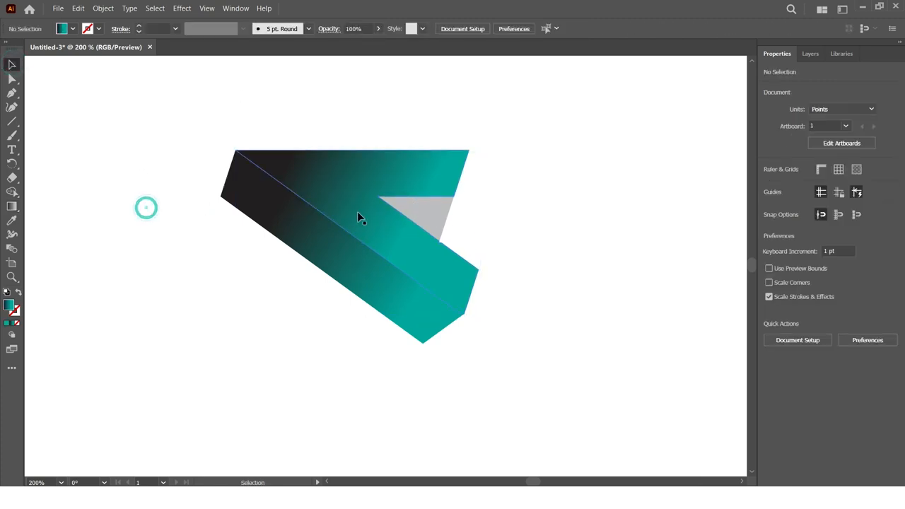
Step: Copy the black-to-teal gradient onto the small gray triangle with the Eyedropper
click(435, 220)
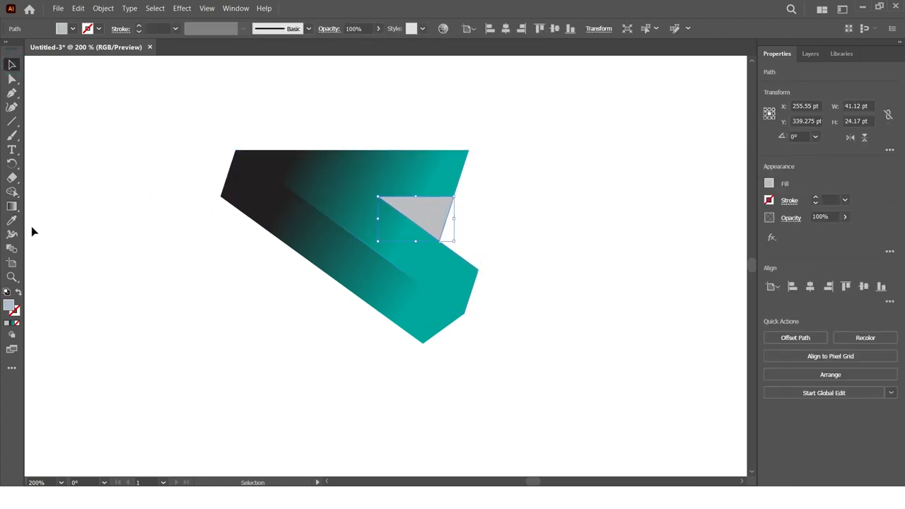
click(11, 220)
click(273, 203)
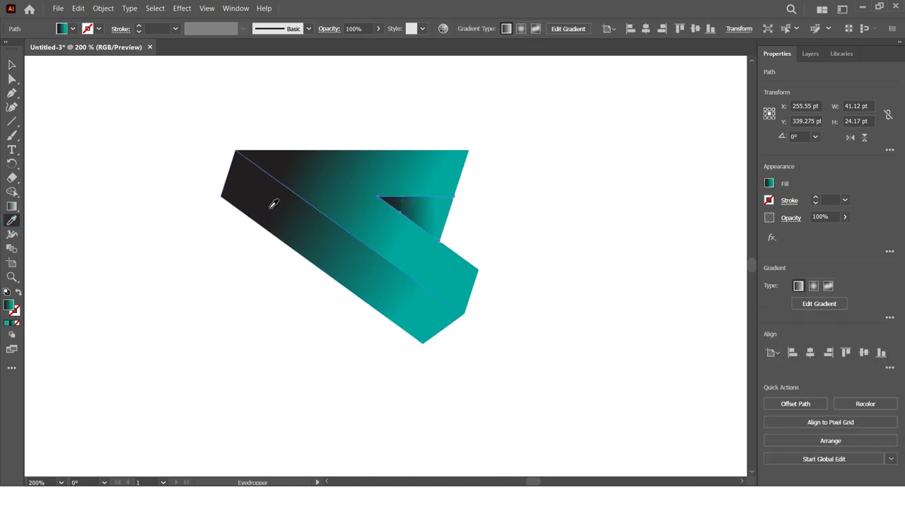
click(11, 64)
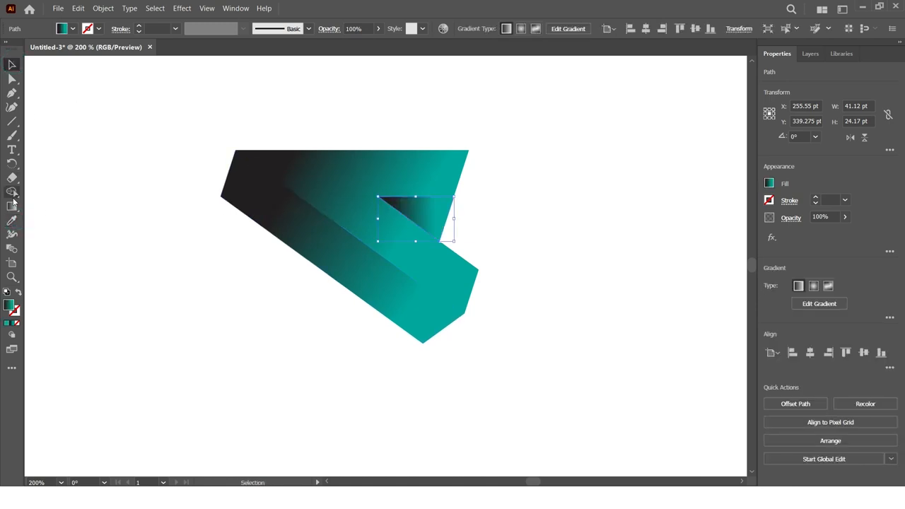
Step: Angle the small triangle's gradient diagonally toward the lower right, pull its teal stop slightly inward, and deselect
click(12, 205)
mouse_move(394, 199)
mouse_down()
mouse_move(476, 233)
mouse_move(448, 223)
mouse_up()
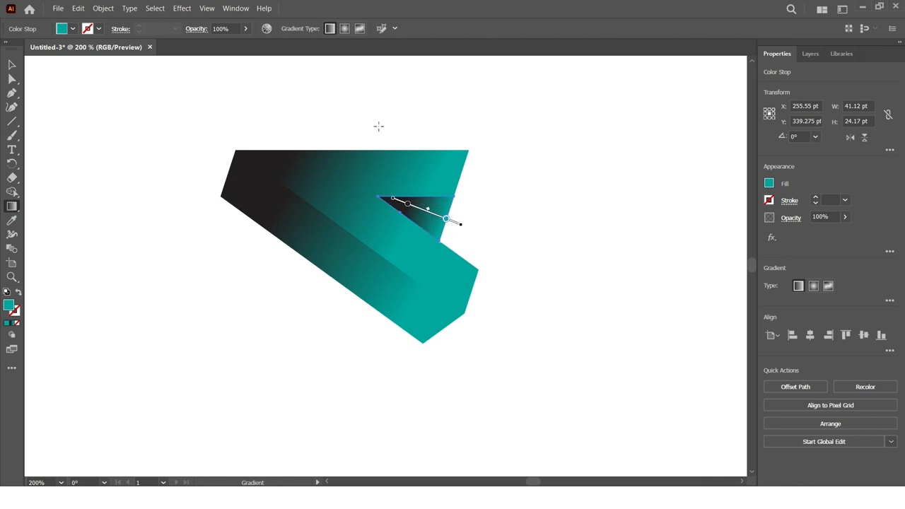
drag(443, 223, 439, 220)
key(v)
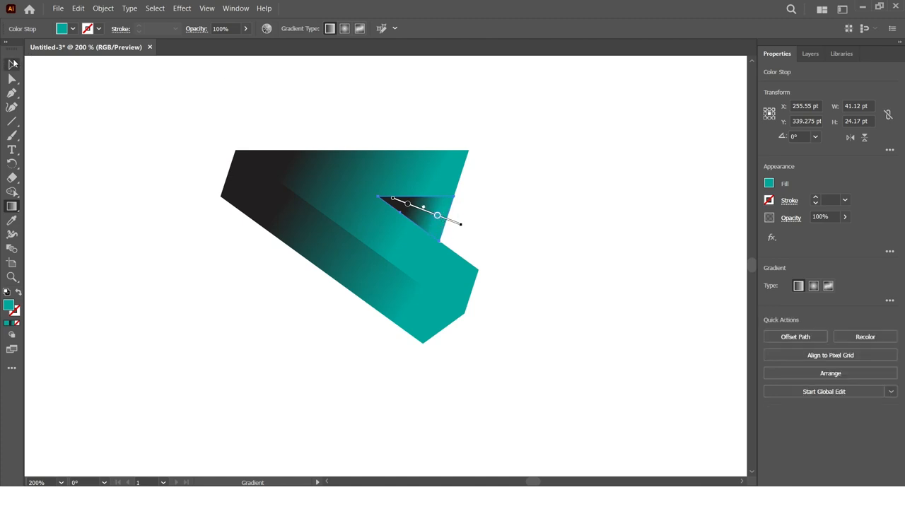
click(188, 249)
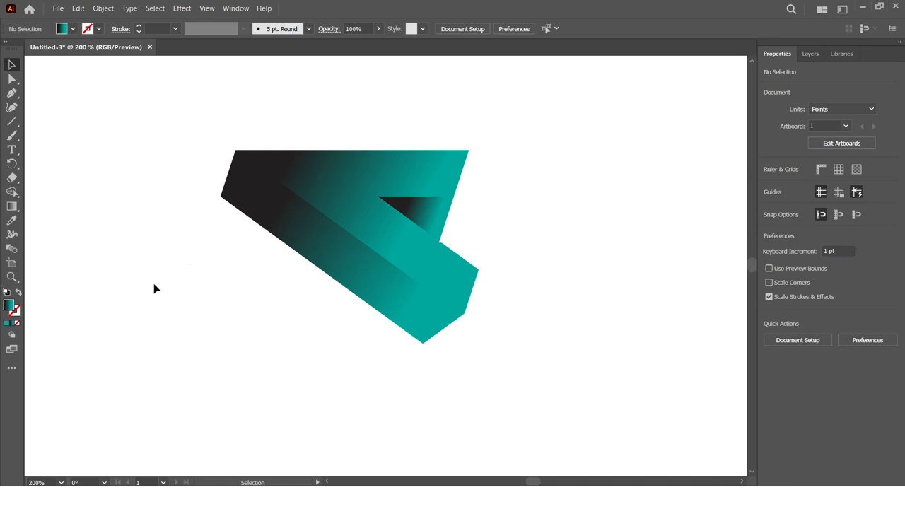
Step: Shift the black stop of the small triangle's gradient closer to its upper-left start, and deselect the triangle
key(ctrl+minus)
key(ctrl+minus)
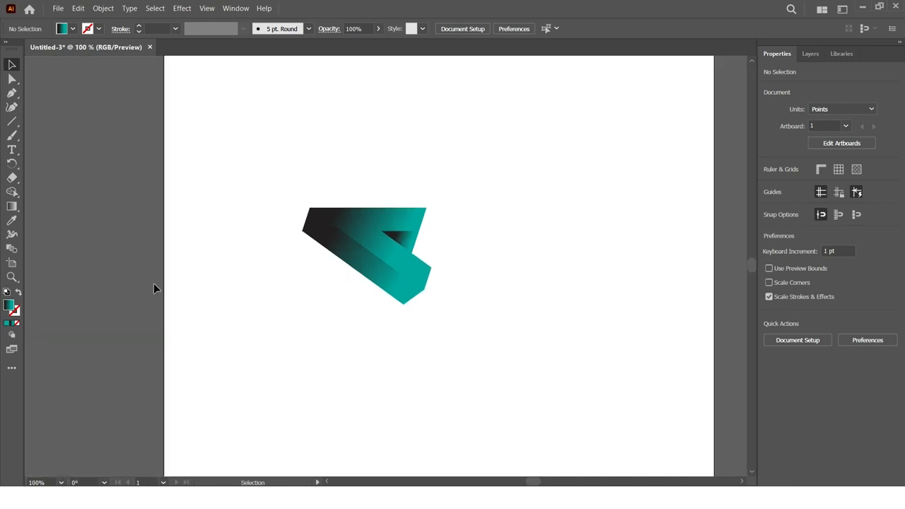
click(404, 242)
click(12, 207)
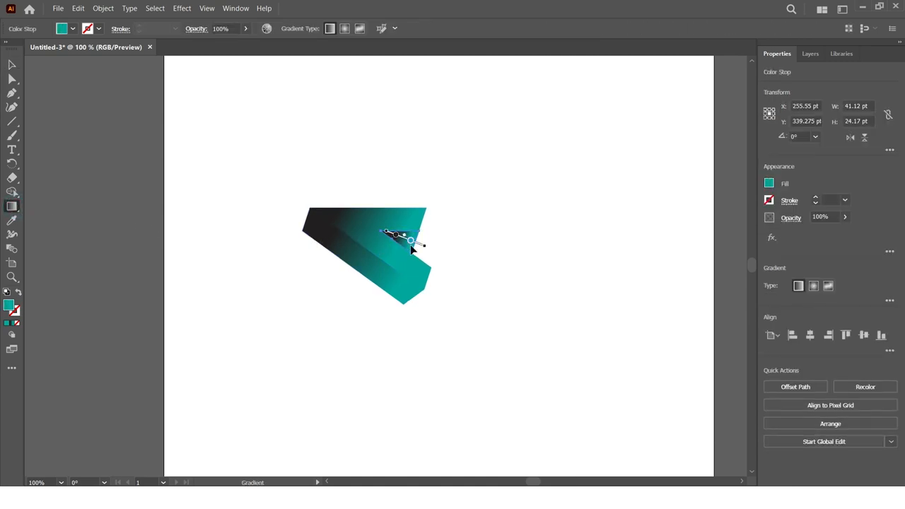
click(389, 234)
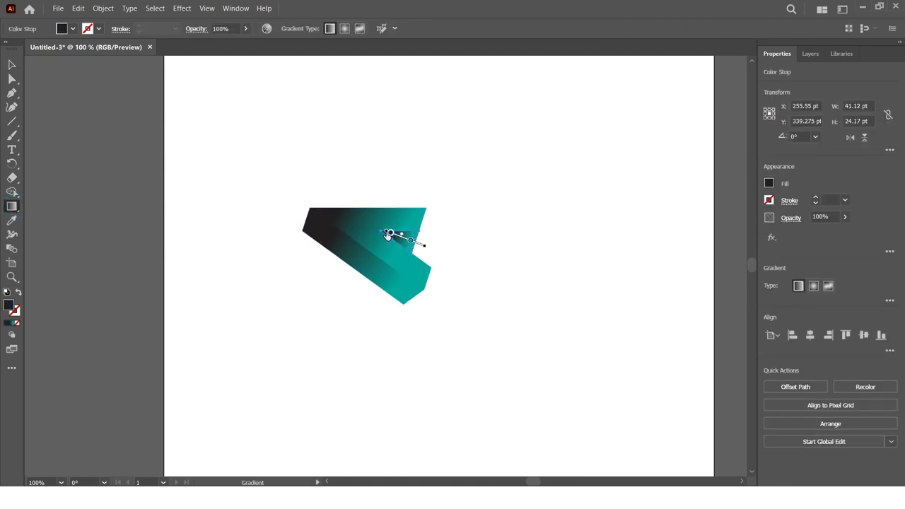
click(14, 66)
click(221, 232)
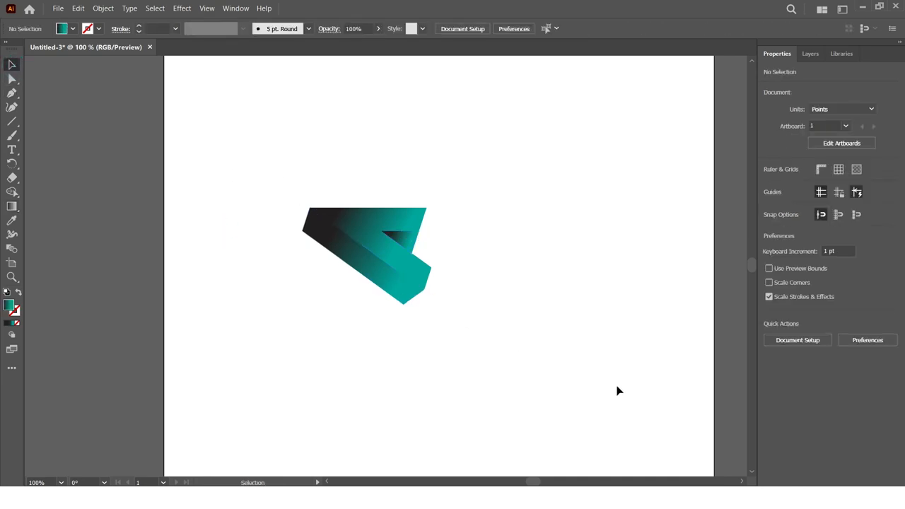
Step: Draw a line segment along the shared edge of the bar and V-shaped piece, from the lower-right corner to the upper-left corner
key(z)
click(428, 288)
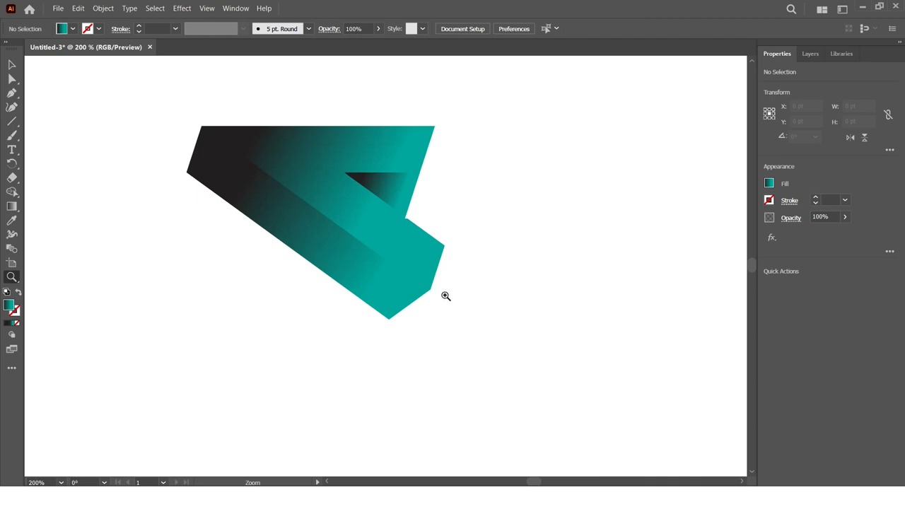
click(14, 66)
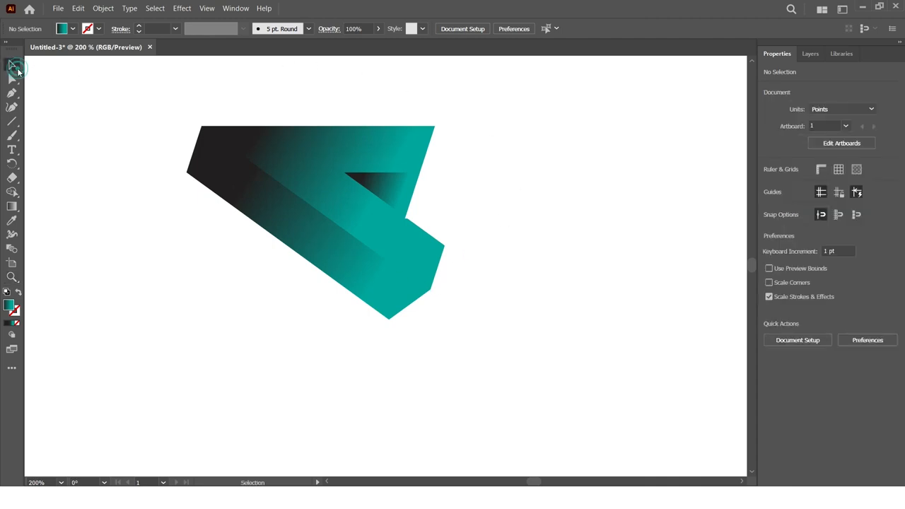
click(12, 121)
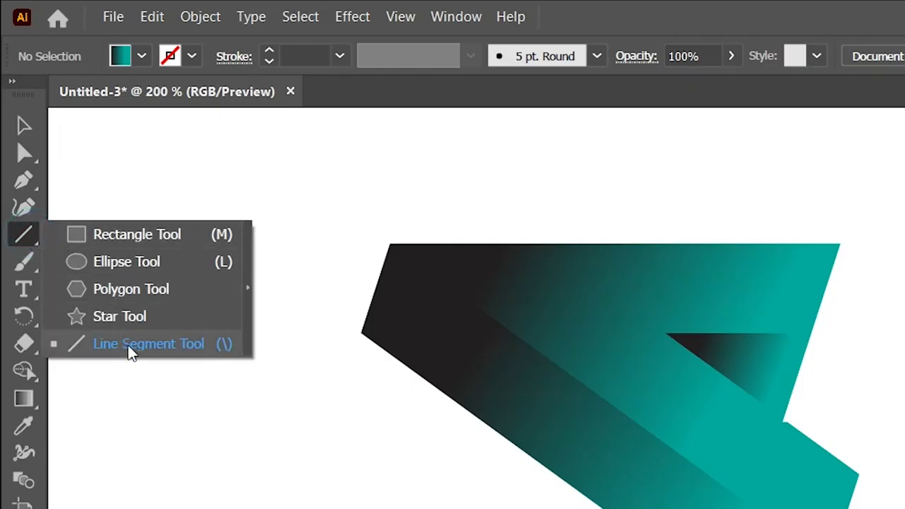
click(129, 346)
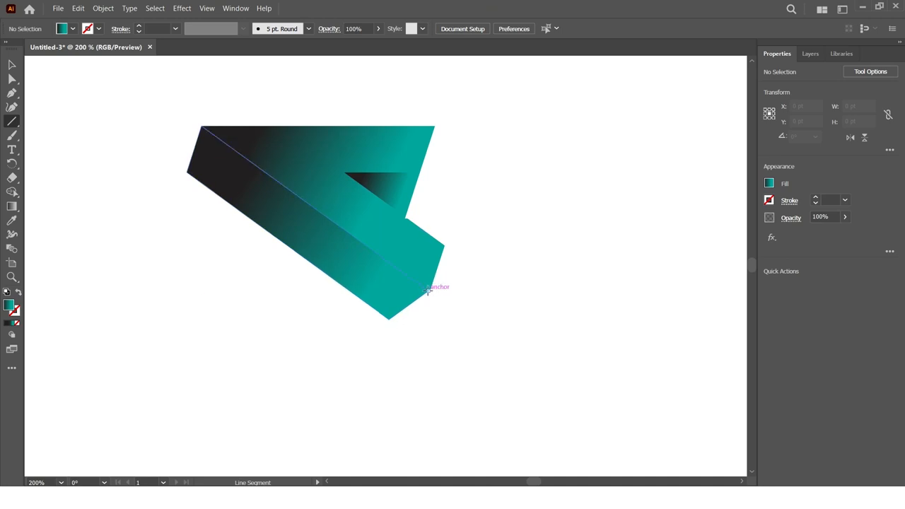
click(427, 291)
click(486, 280)
drag(430, 288, 201, 126)
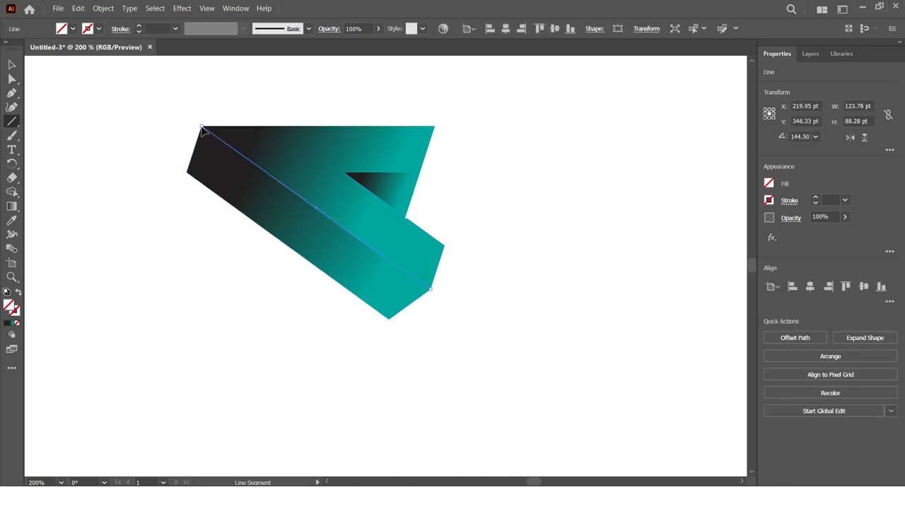
Step: Give the new line a 1 pt black-to-teal gradient stroke and set its fill to none
click(11, 64)
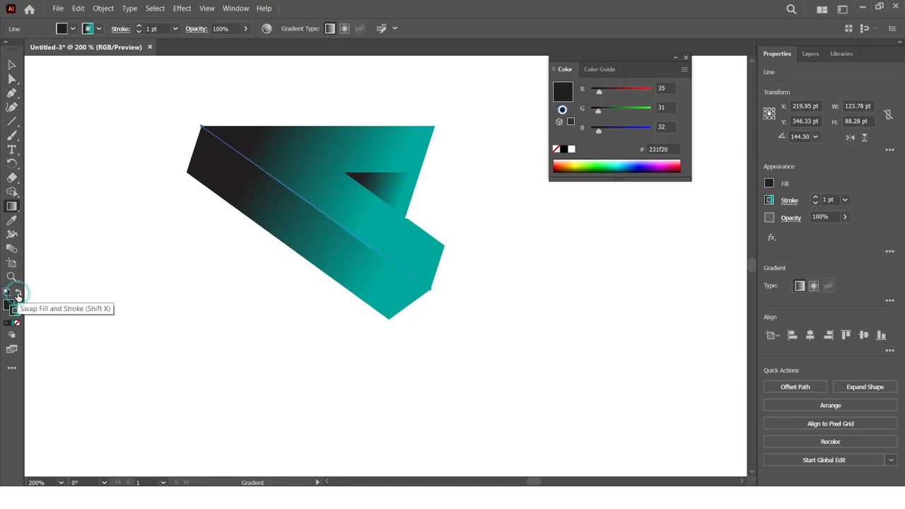
click(770, 186)
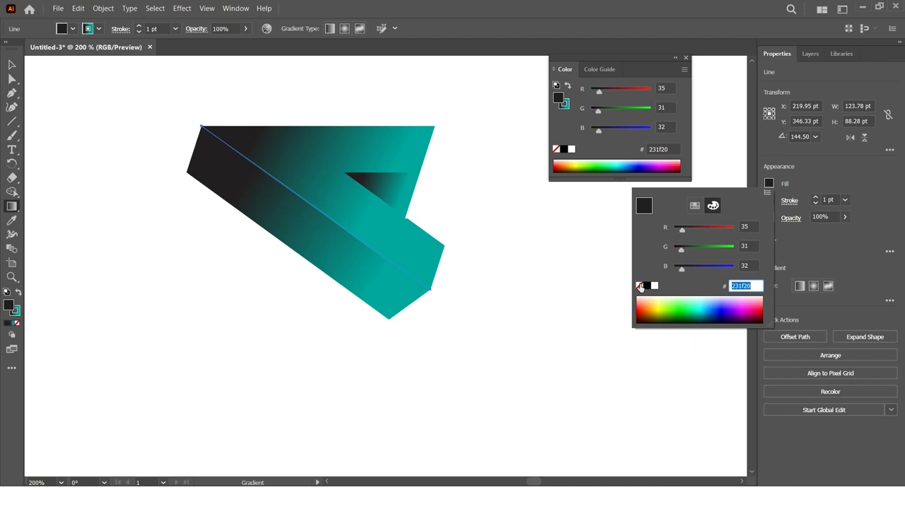
click(640, 286)
click(843, 166)
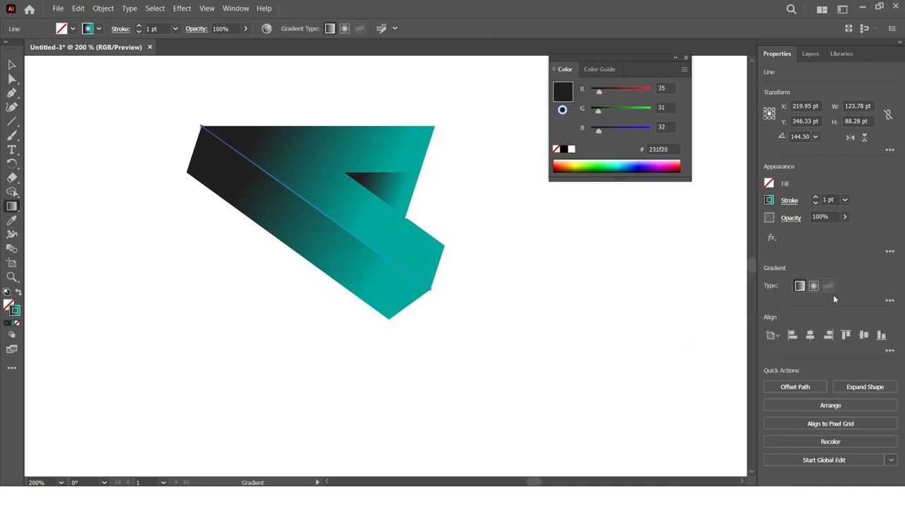
Step: Place the teal stop of the line's gradient at about 59% and put the gradient back on the stroke
click(890, 300)
drag(781, 396, 829, 396)
click(885, 387)
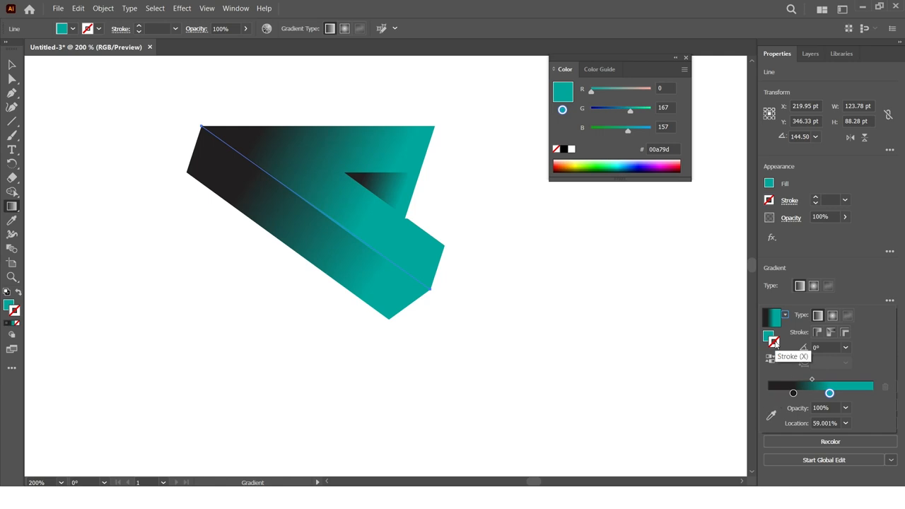
double_click(774, 342)
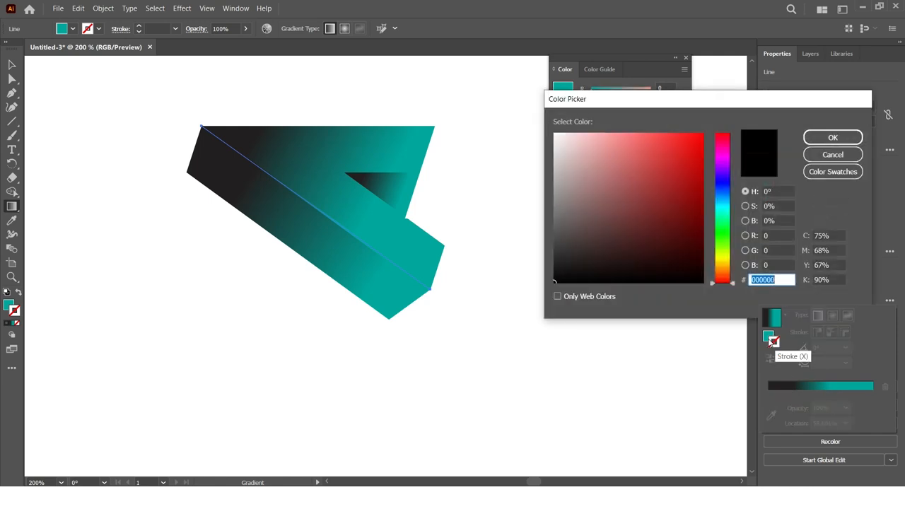
click(835, 153)
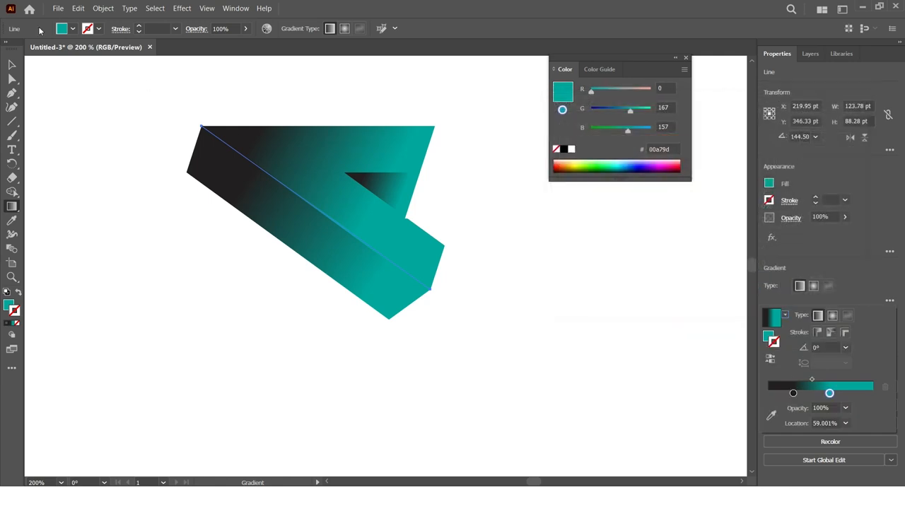
click(16, 294)
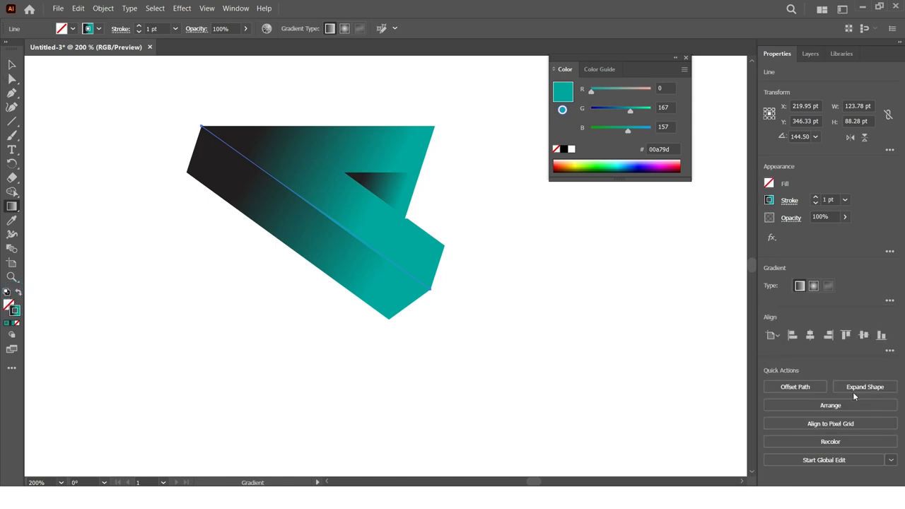
Step: Move the black stop of the line's gradient to about 33% and return the gradient to the stroke
click(890, 300)
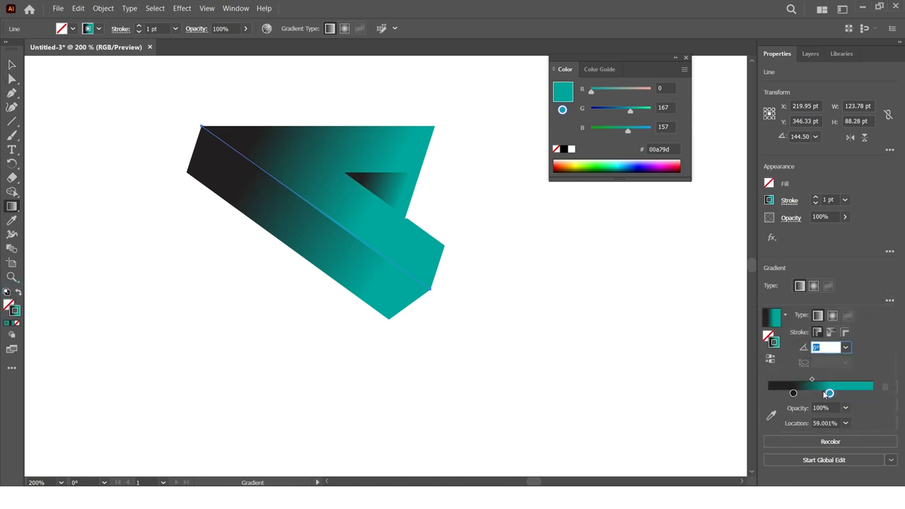
drag(828, 394, 803, 394)
key(shift+x)
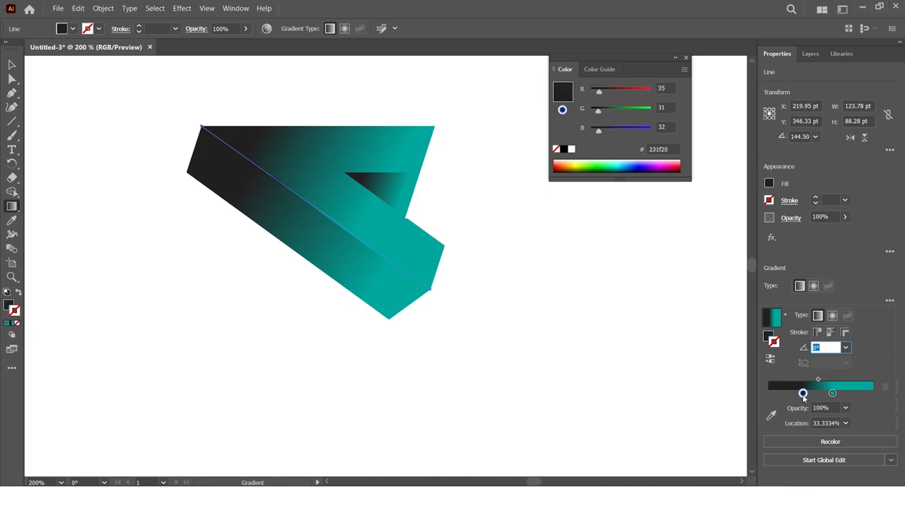
click(20, 294)
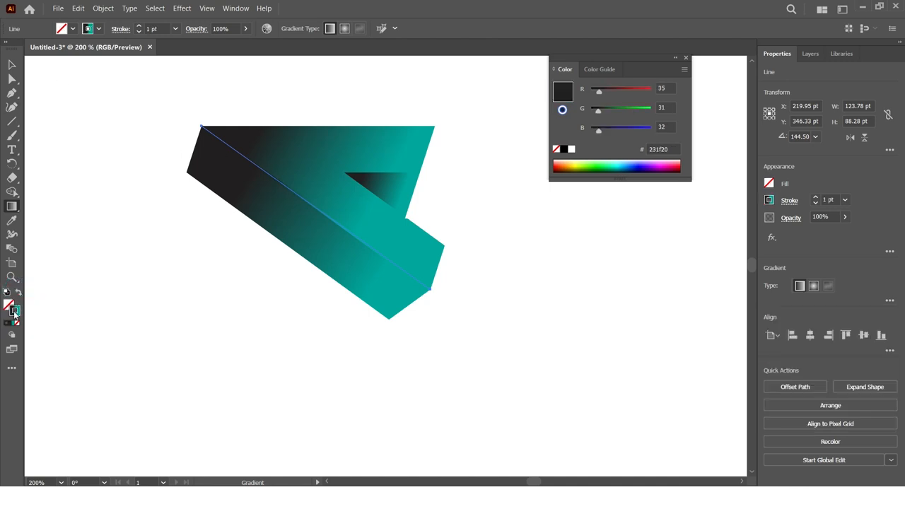
Step: Fine-tune the black stop of the line's gradient to about 36%, keep the gradient on the stroke, and deselect the line
click(890, 300)
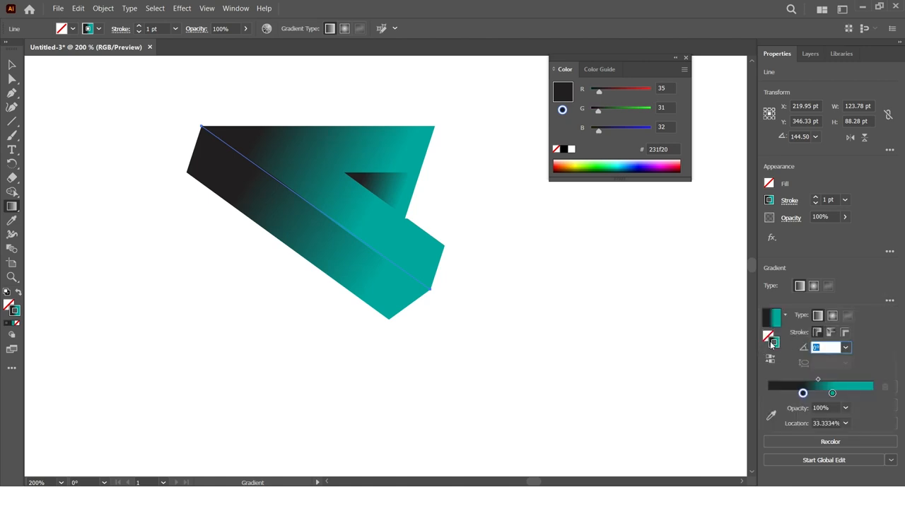
double_click(773, 344)
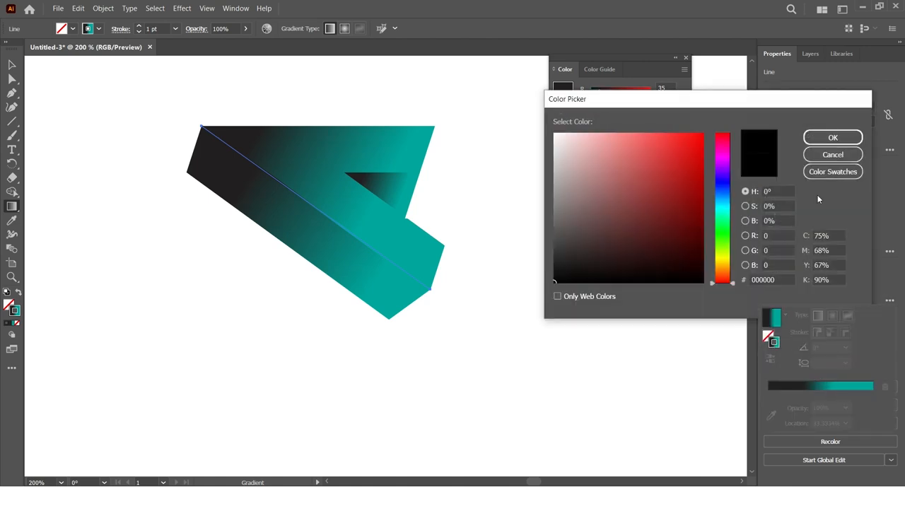
click(825, 155)
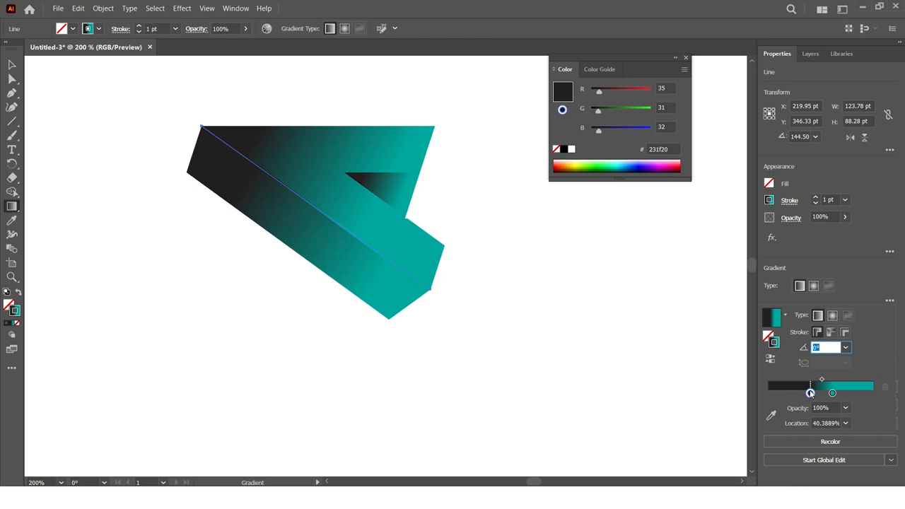
key(shift+x)
drag(803, 393, 806, 394)
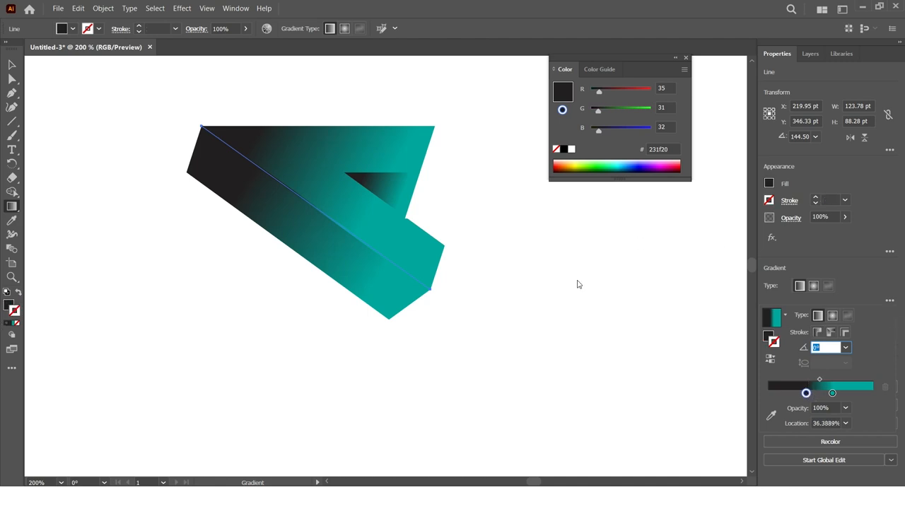
key(shift+x)
key(v)
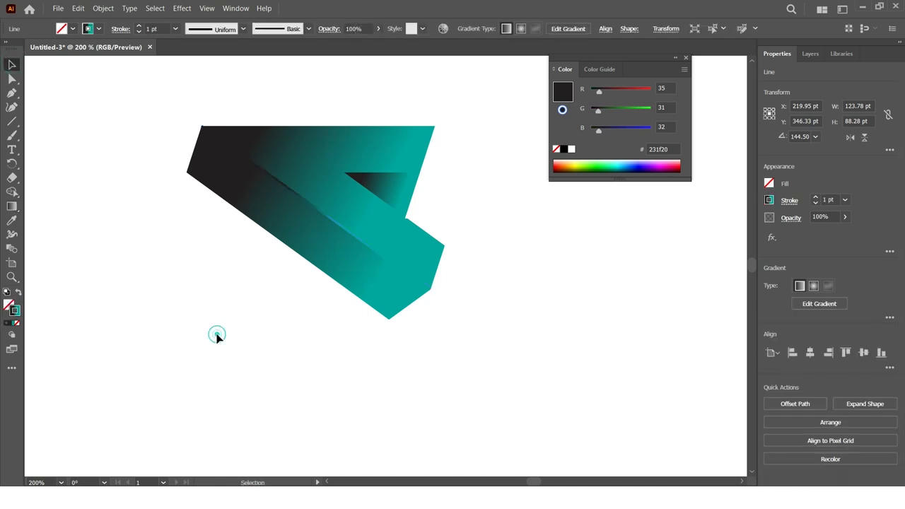
click(217, 337)
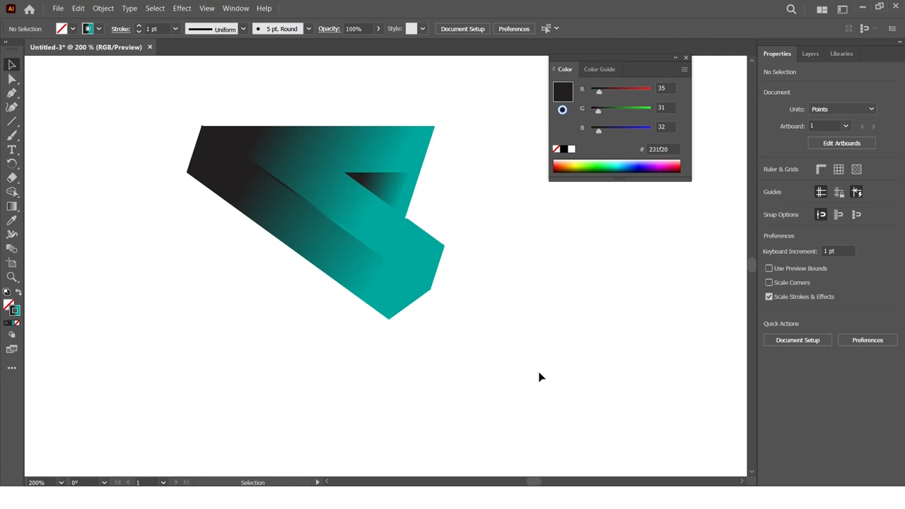
Step: Apply the tapered, lens-shaped width profile (thick in the middle, pointed at both ends) to the gradient line along the fold
key(z)
click(346, 212)
click(350, 276)
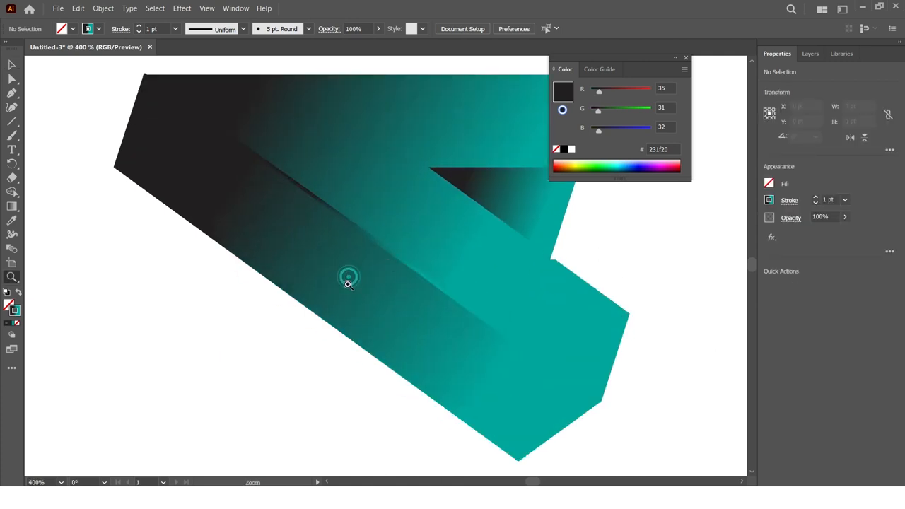
drag(509, 329, 399, 343)
click(12, 65)
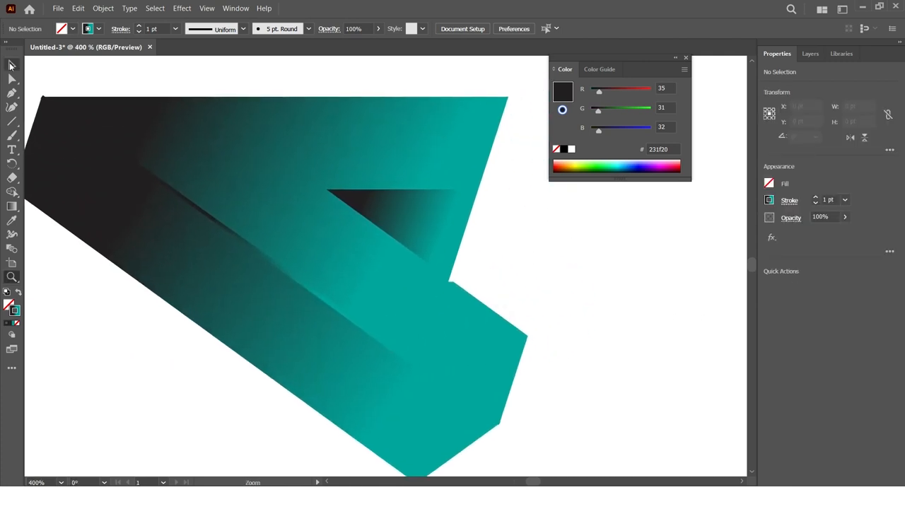
click(216, 225)
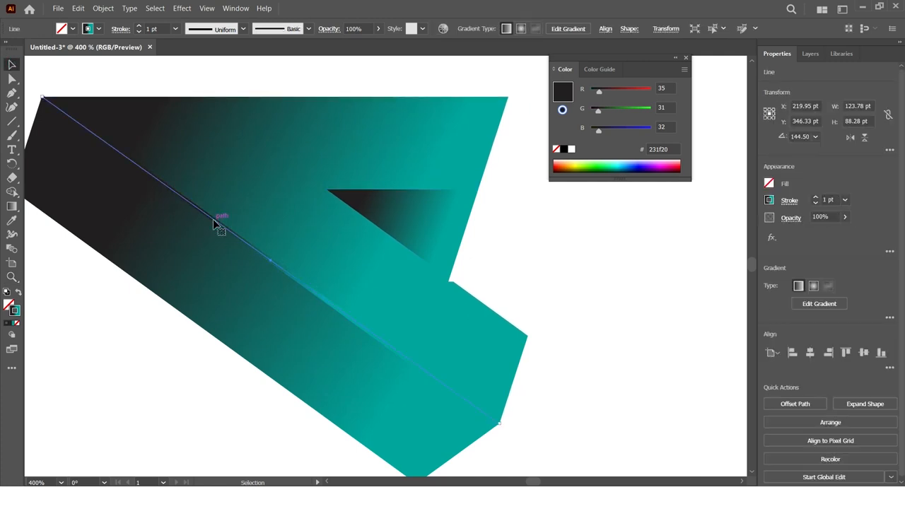
click(244, 28)
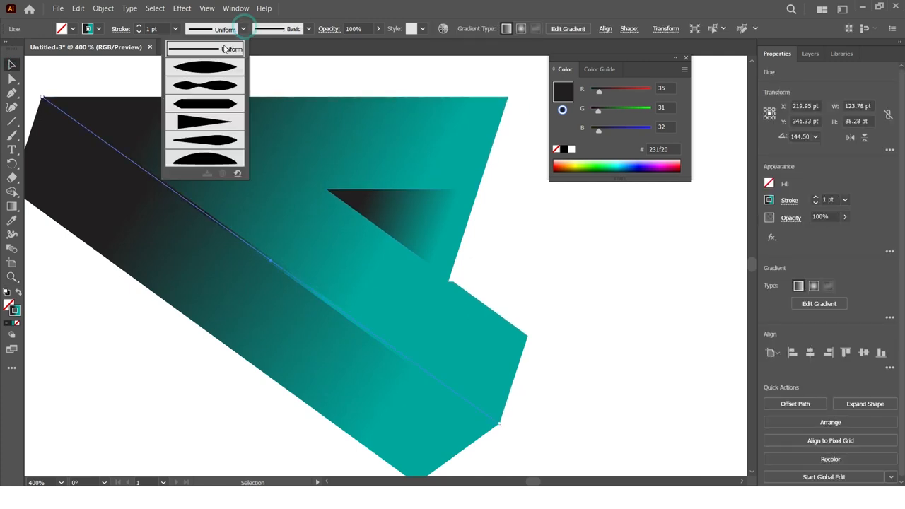
click(217, 67)
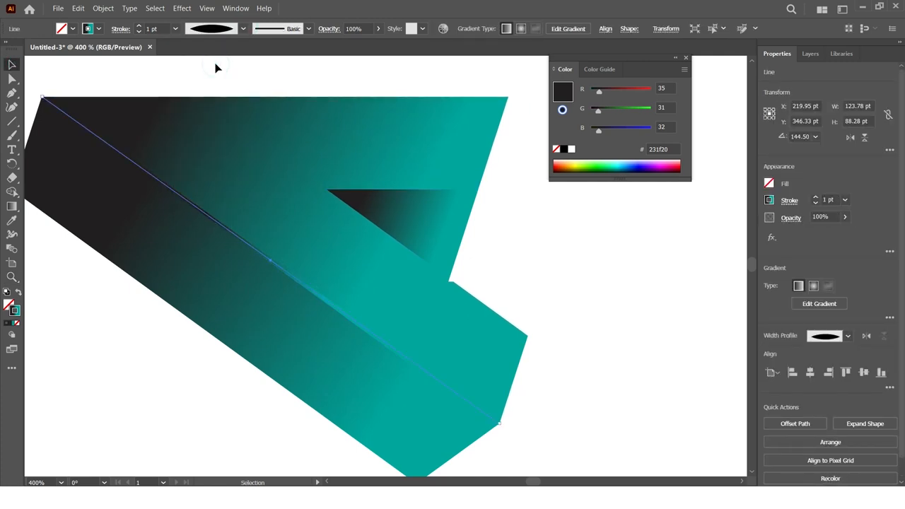
click(147, 85)
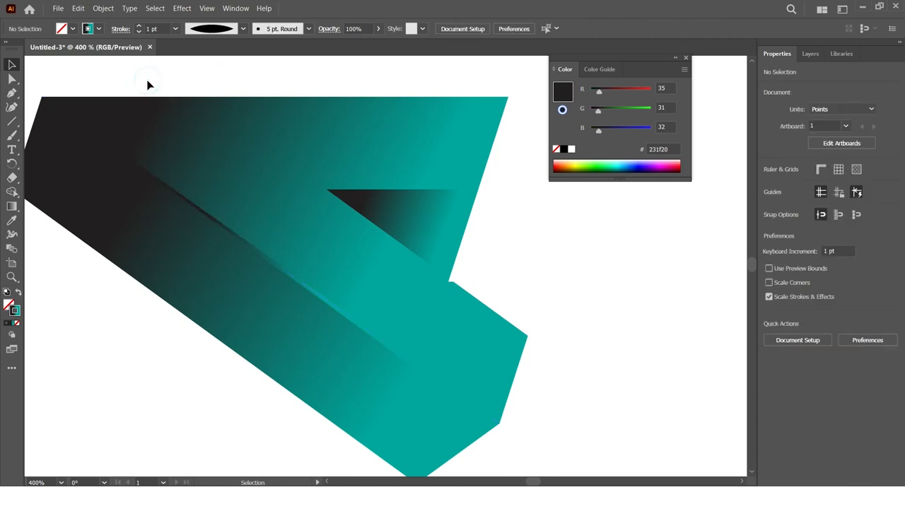
click(207, 219)
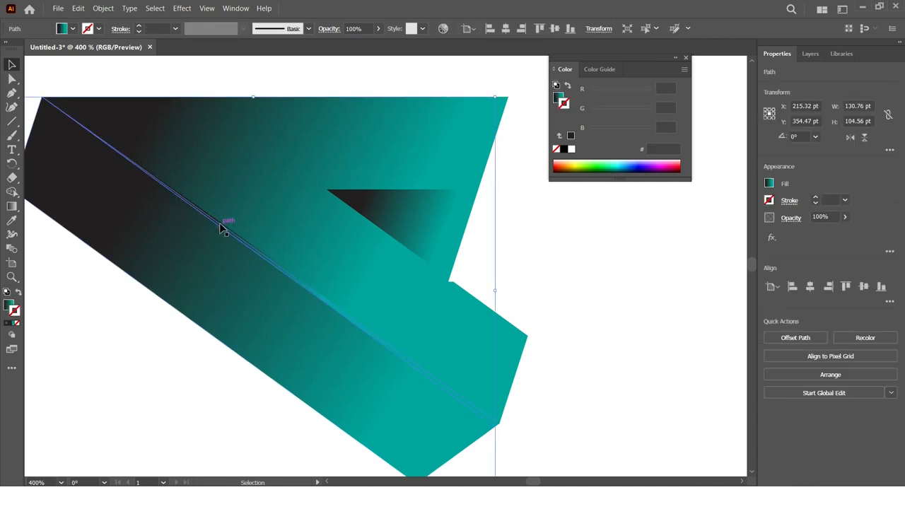
click(220, 225)
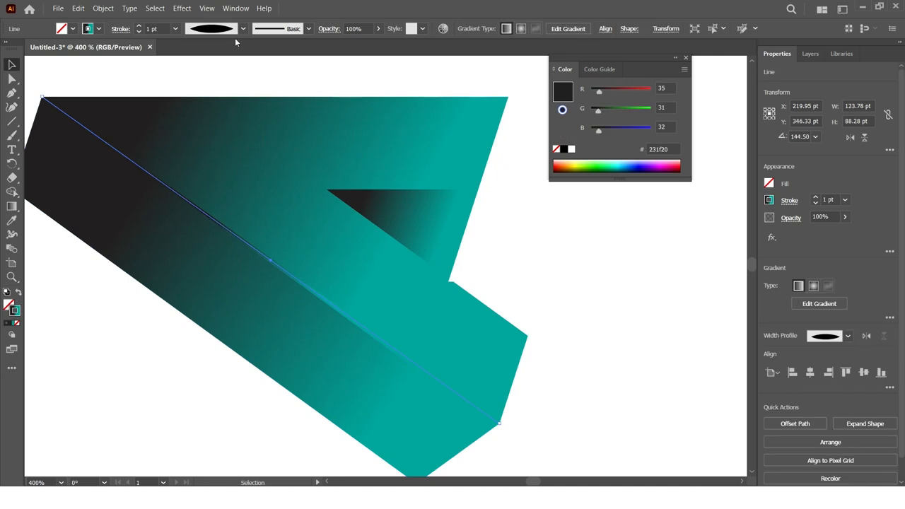
click(253, 85)
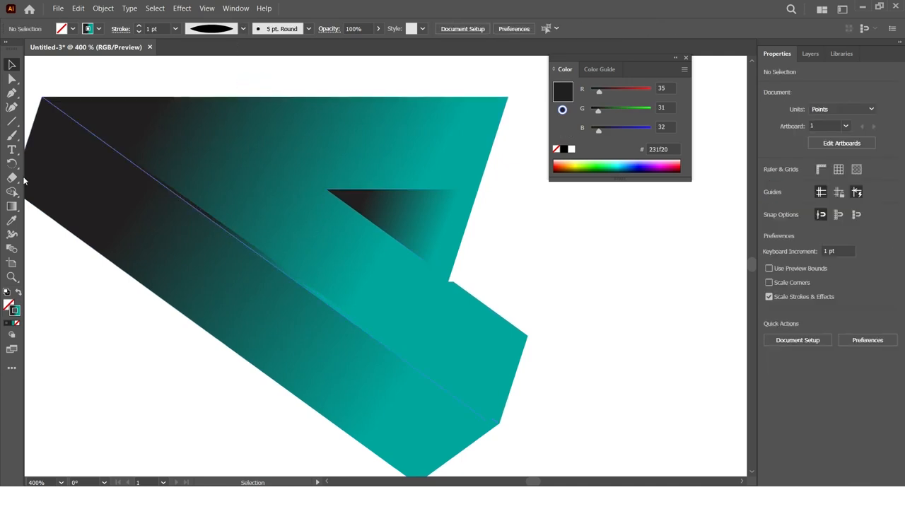
Step: Draw a horizontal line about 39.7 pt long along the small dark triangle's upper edge and set its stroke weight to 0.25 pt
click(12, 122)
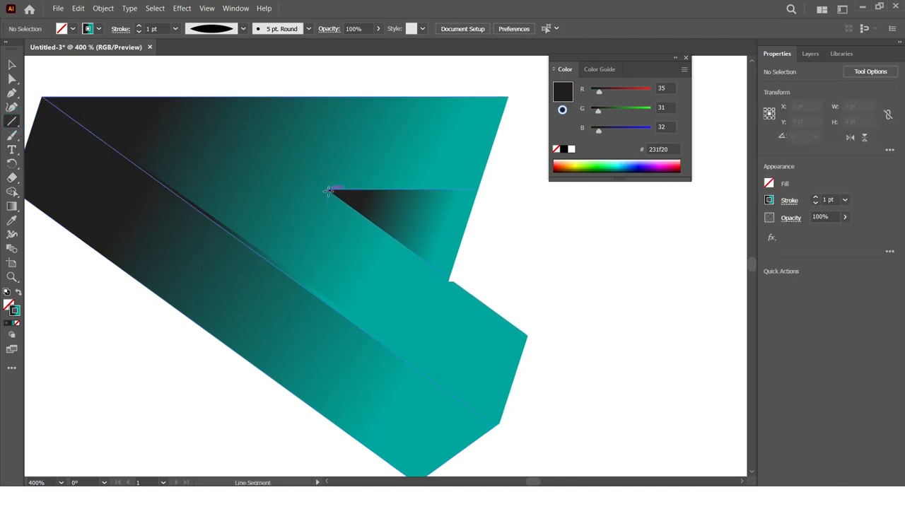
drag(329, 190, 476, 190)
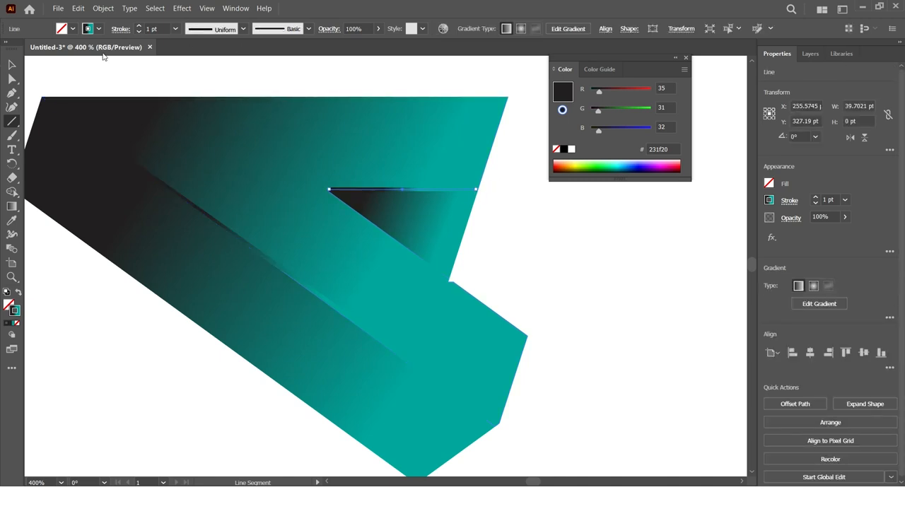
click(139, 32)
click(138, 32)
click(139, 31)
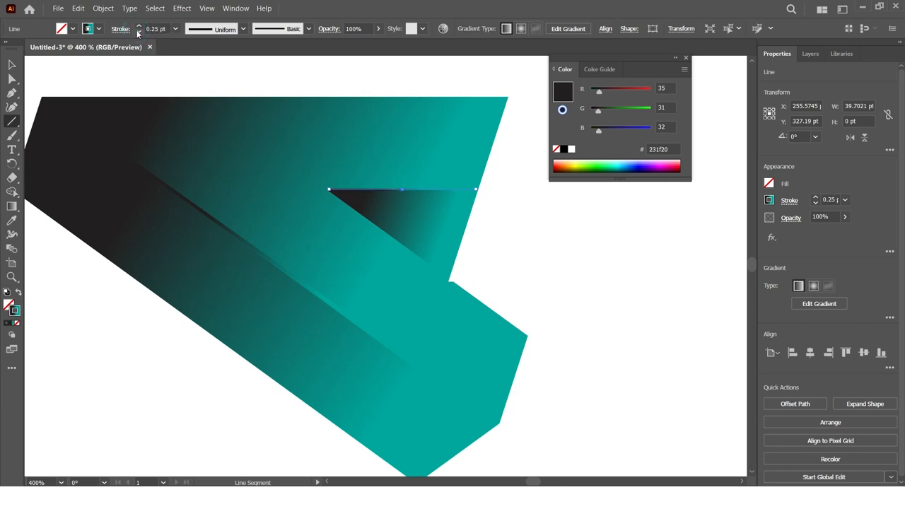
click(12, 65)
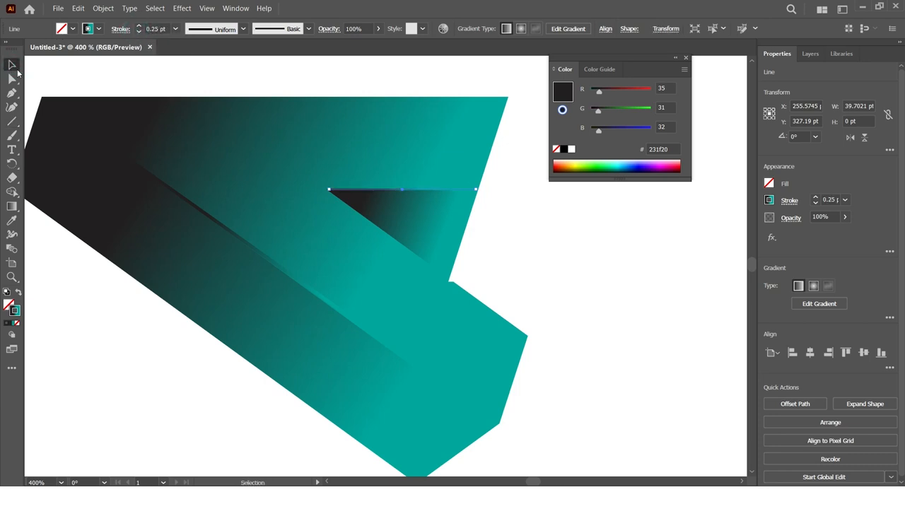
click(335, 14)
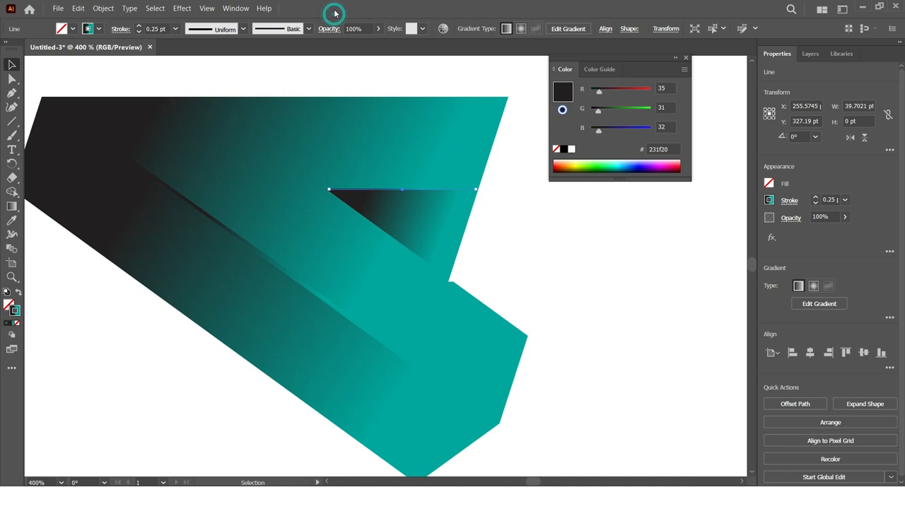
click(182, 84)
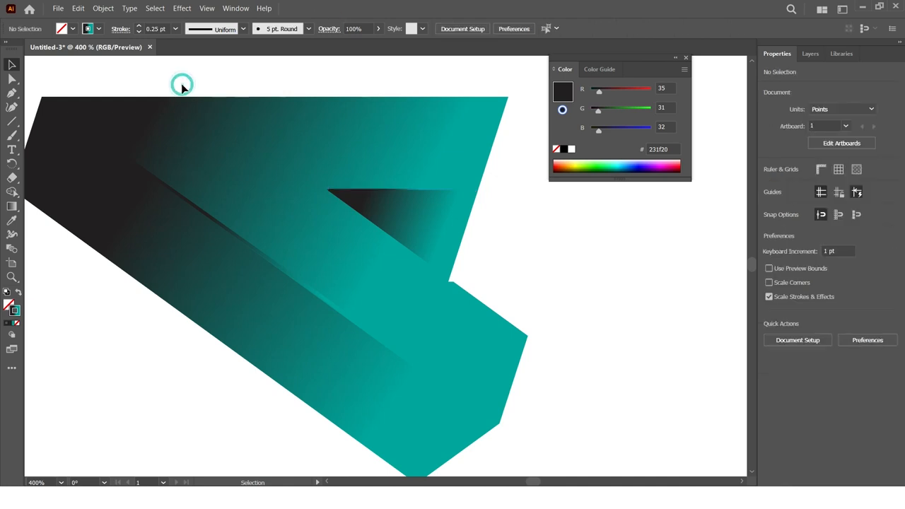
Step: Reduce the stroke weight of the diagonal fold line to 0.25 pt and deselect it
click(343, 316)
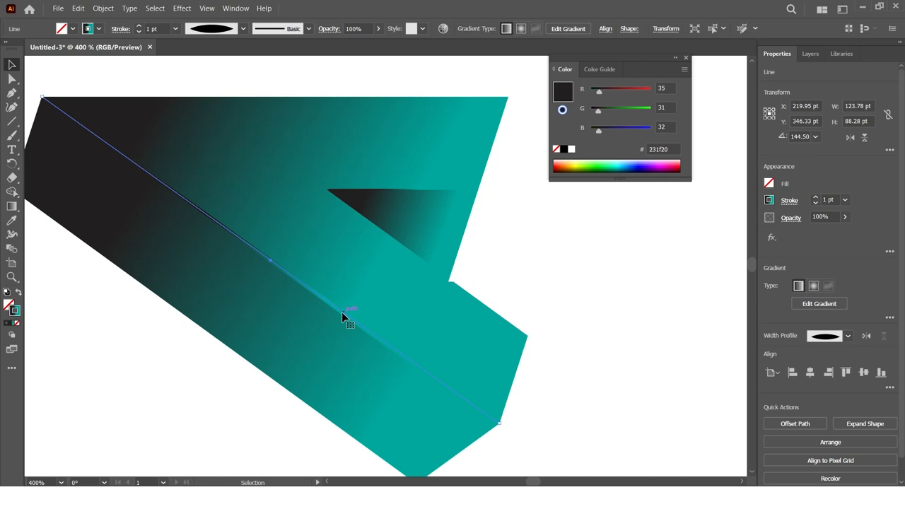
click(139, 32)
click(139, 32)
click(535, 244)
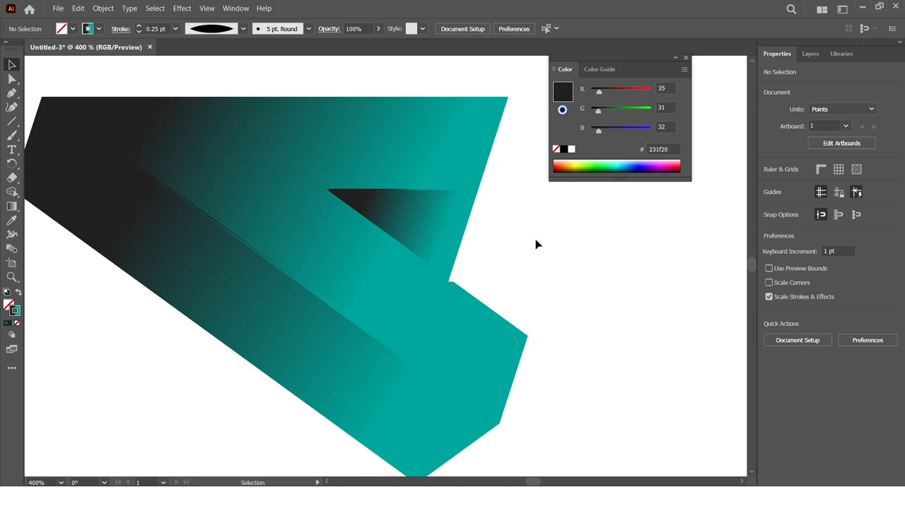
Step: Group all the arm's pieces together with their accent lines and close the floating Color panel
key(ctrl+minus)
key(ctrl+minus)
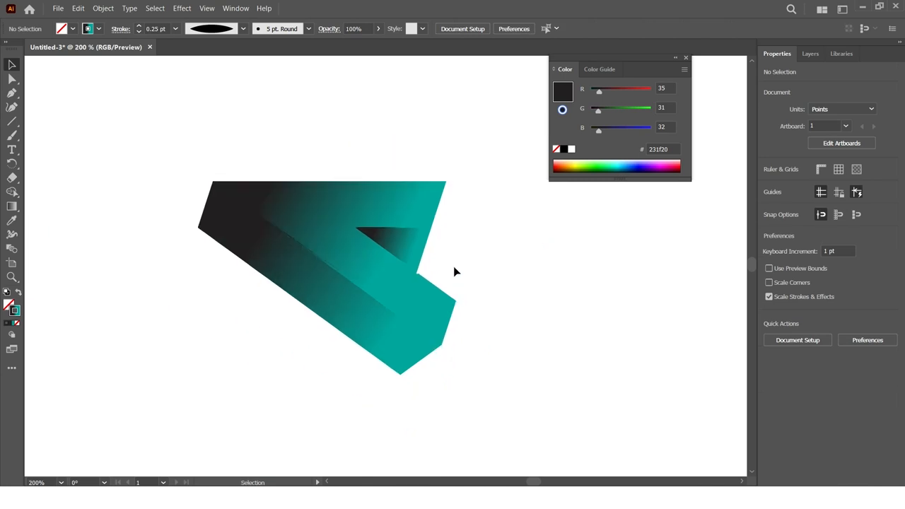
drag(182, 125, 504, 417)
click(804, 383)
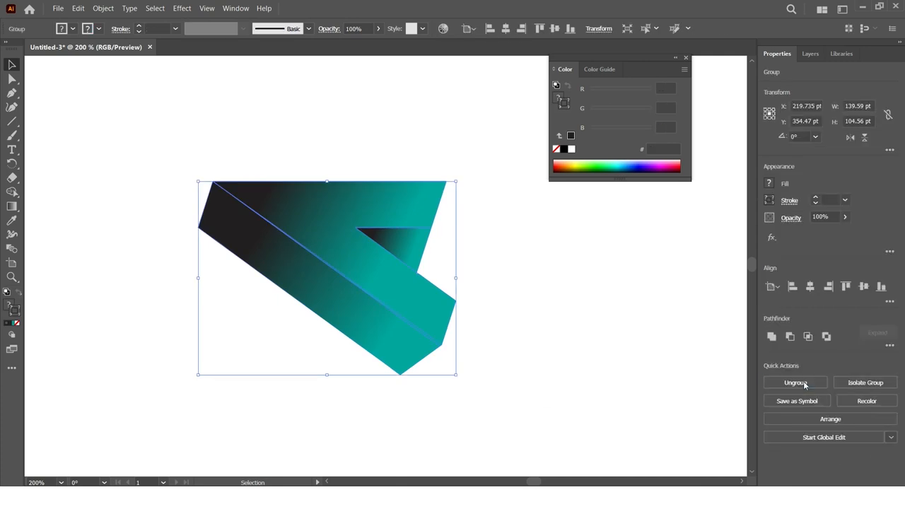
click(686, 60)
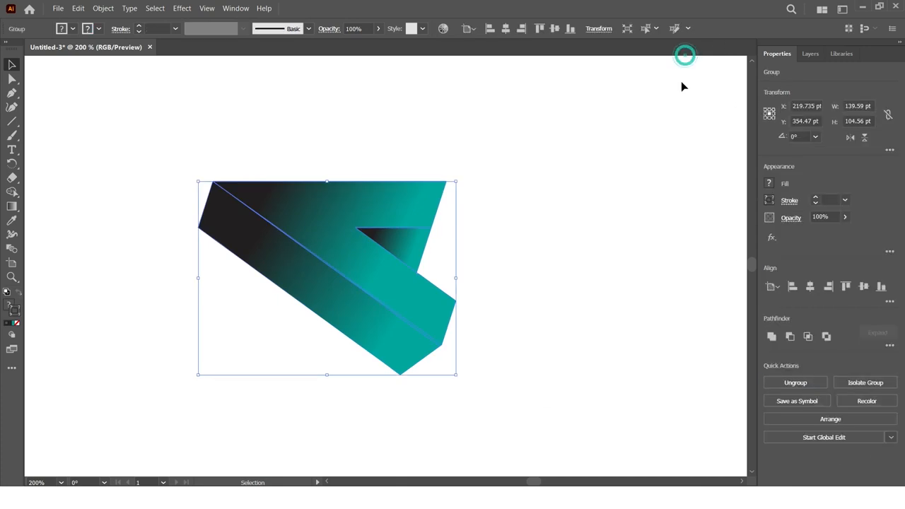
click(594, 262)
key(ctrl+1)
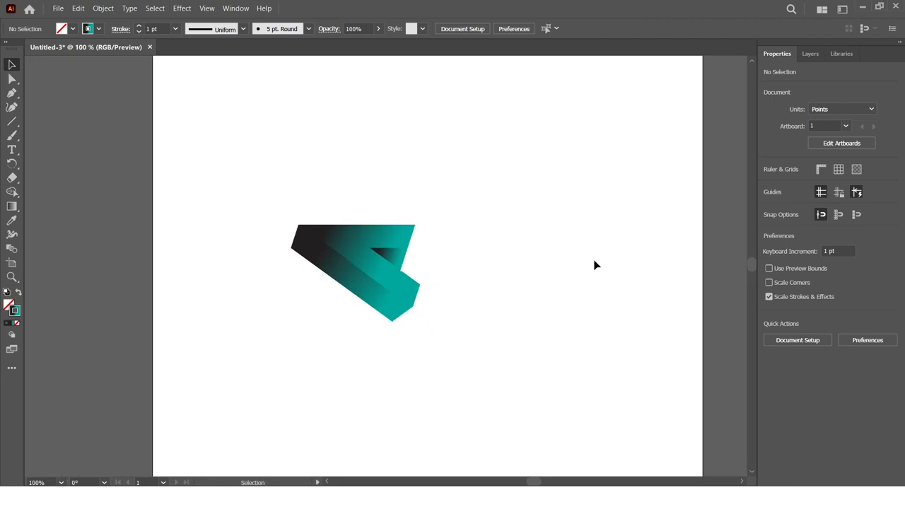
Step: Shift the arm group slightly up and to the left, and make a copy rotated 72° about a point just beyond its inner end
drag(263, 172, 551, 396)
drag(371, 292, 365, 281)
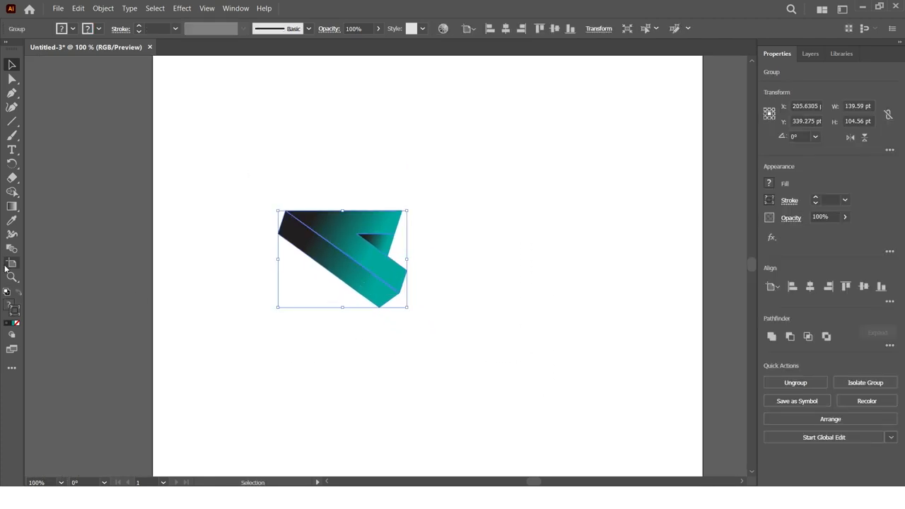
drag(12, 163, 48, 165)
drag(90, 317, 116, 311)
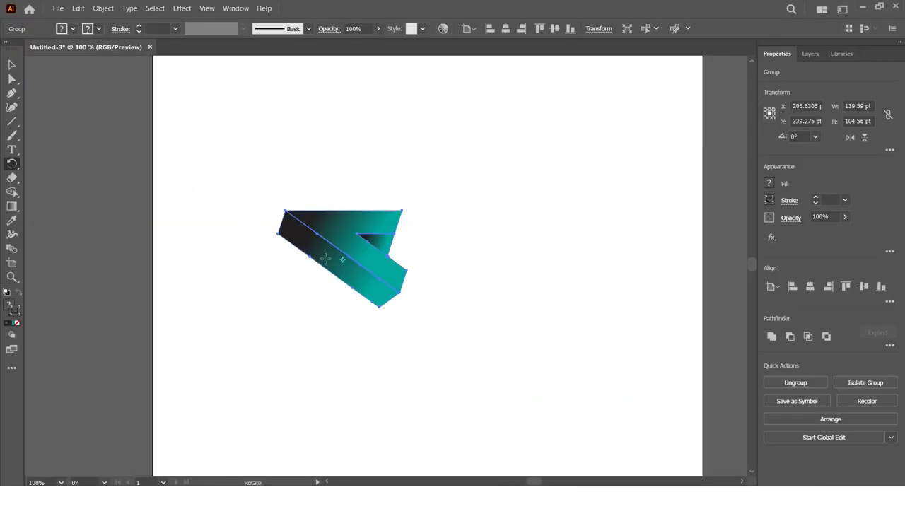
alt+click(417, 272)
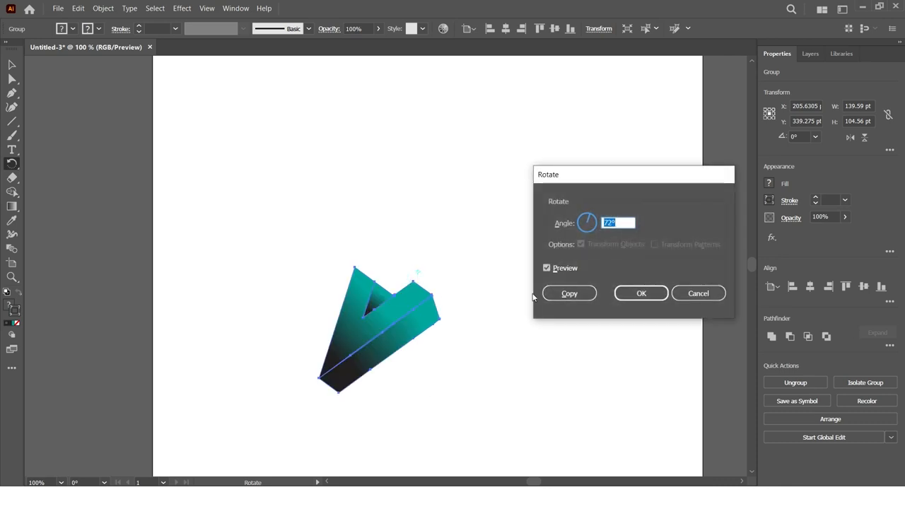
click(562, 293)
Step: Repeat the rotated copy three more times to complete the five-armed star, and deselect the artwork
key(ctrl+d)
key(ctrl+d)
key(ctrl+d)
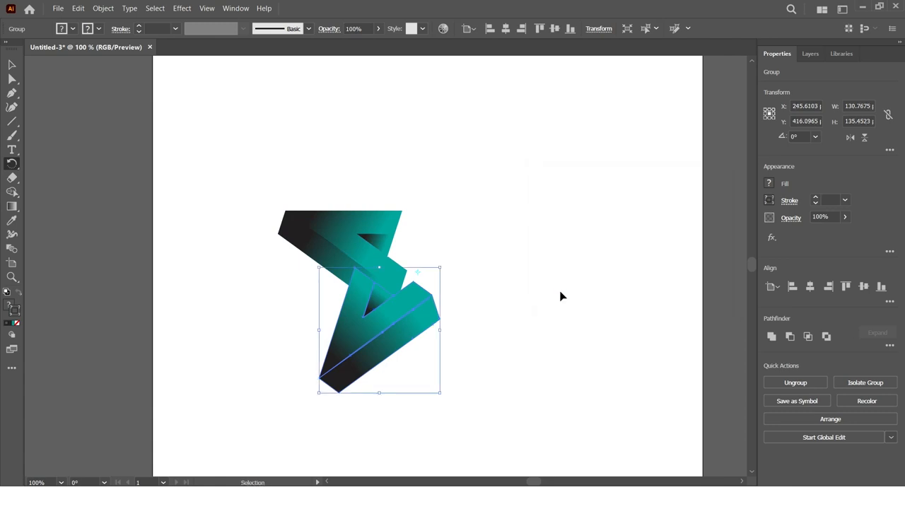
key(ctrl+d)
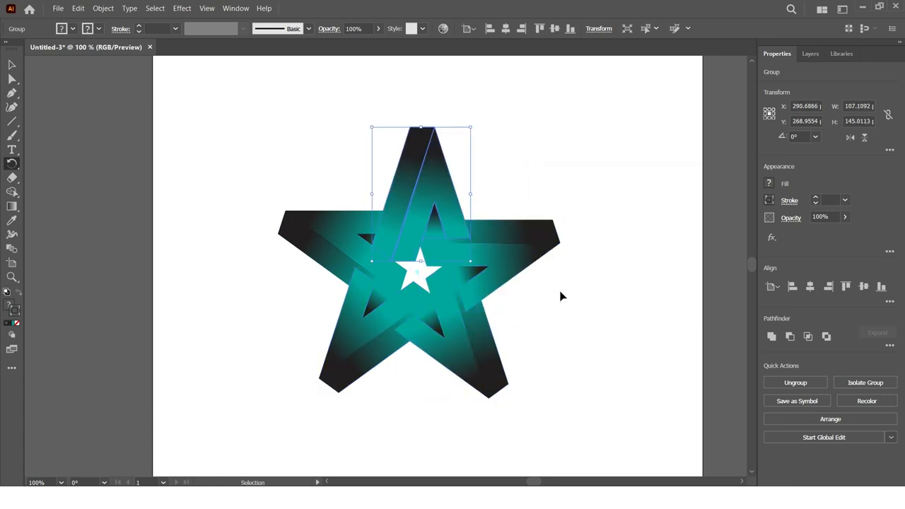
key(r)
click(12, 65)
click(228, 304)
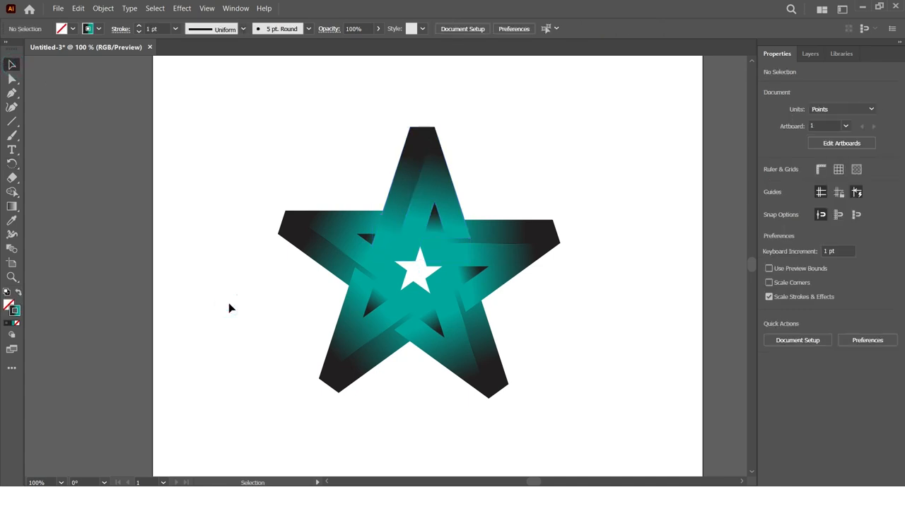